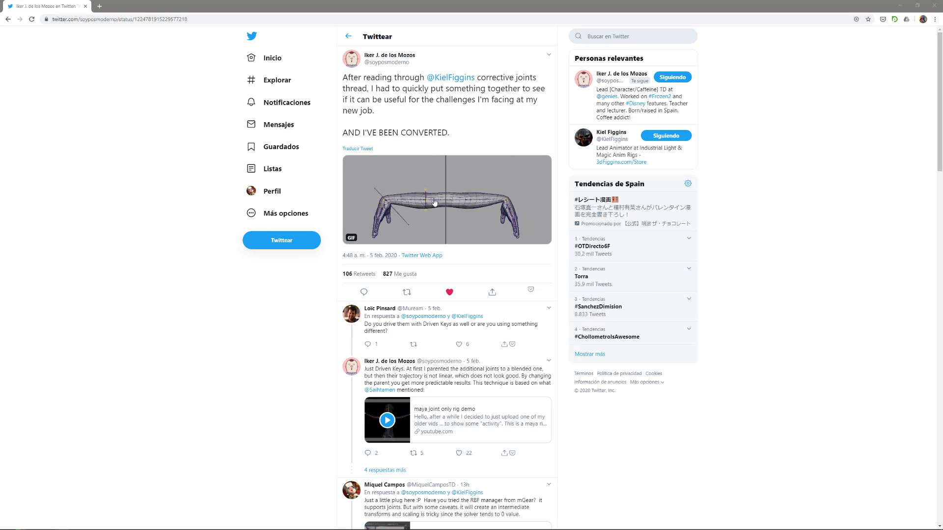
- Look through the Twitter thread on corrective joints, including the demo clip and the replies about driven keys and the mGear RBF Manager
scroll(481, 393, down, 1)
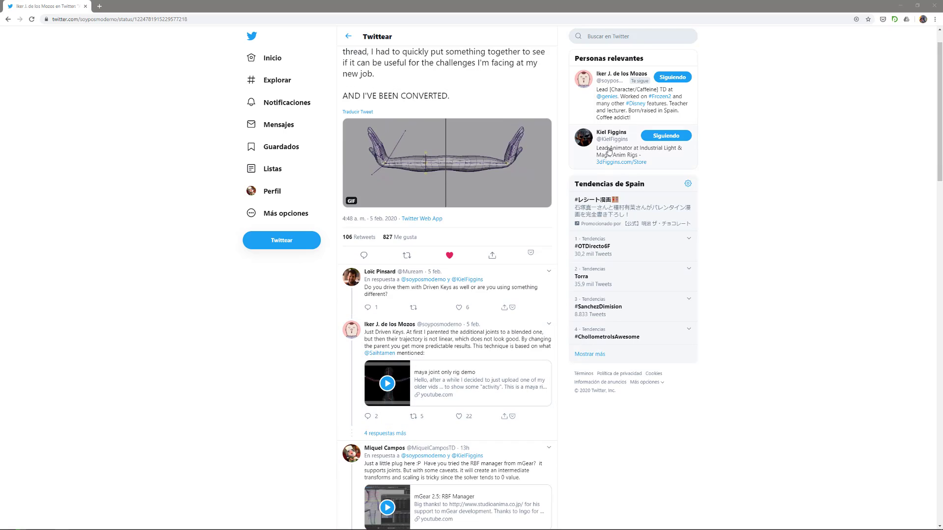
scroll(447, 226, down, 2)
scroll(447, 226, down, 2)
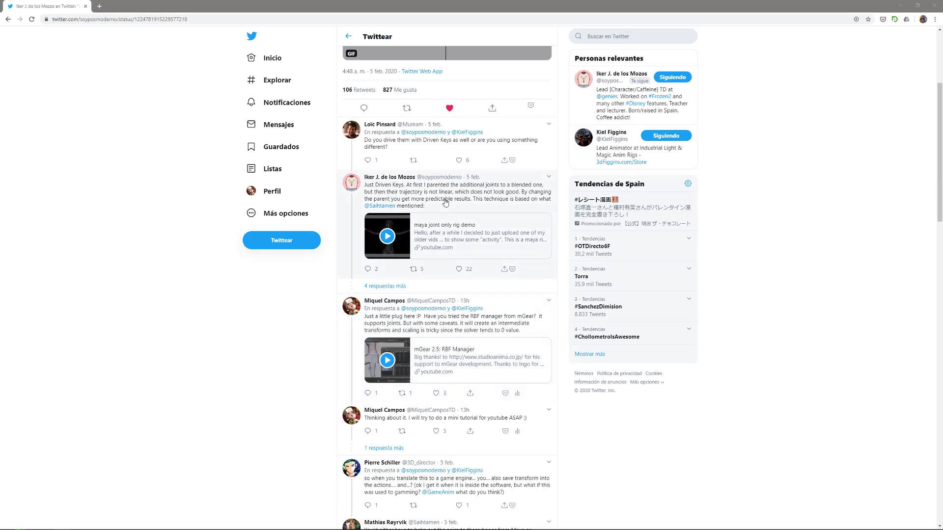
scroll(447, 226, up, 4)
scroll(446, 226, up, 1)
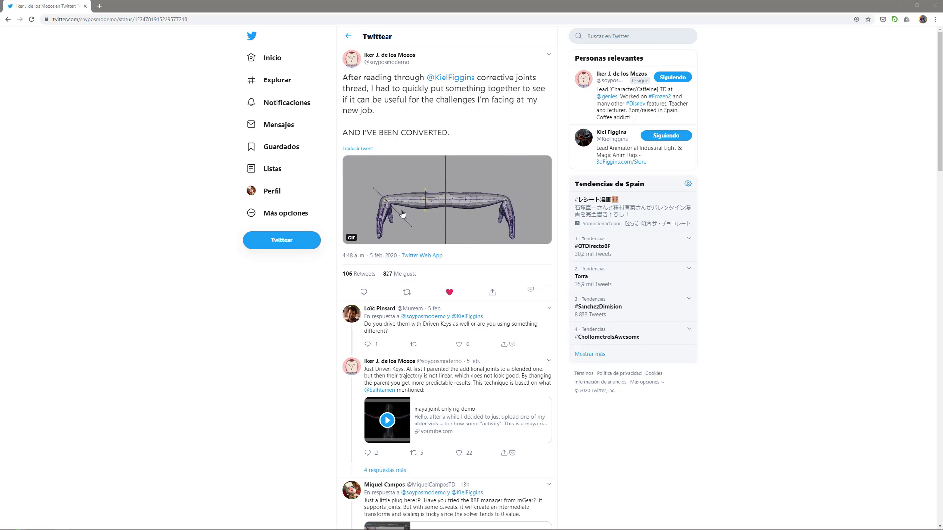
scroll(415, 292, down, 3)
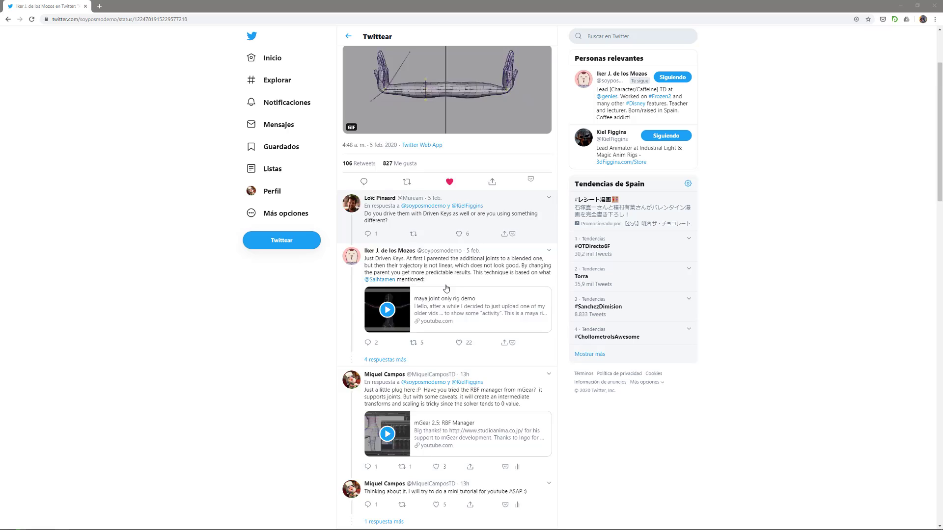
scroll(442, 293, down, 4)
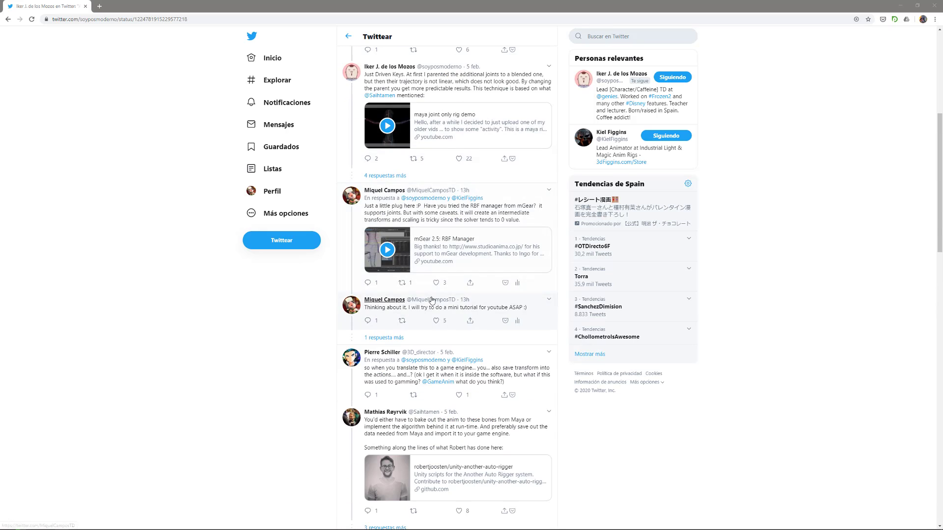
scroll(432, 300, up, 4)
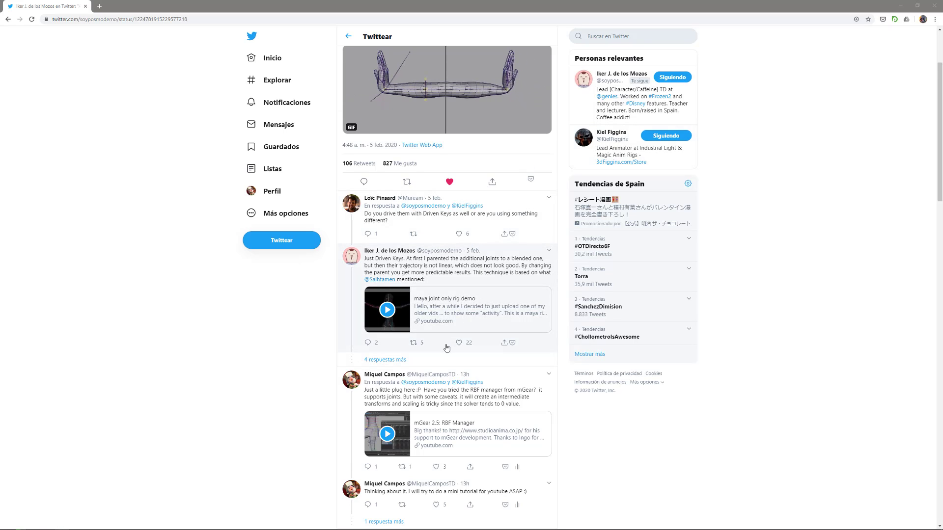
scroll(446, 348, down, 1)
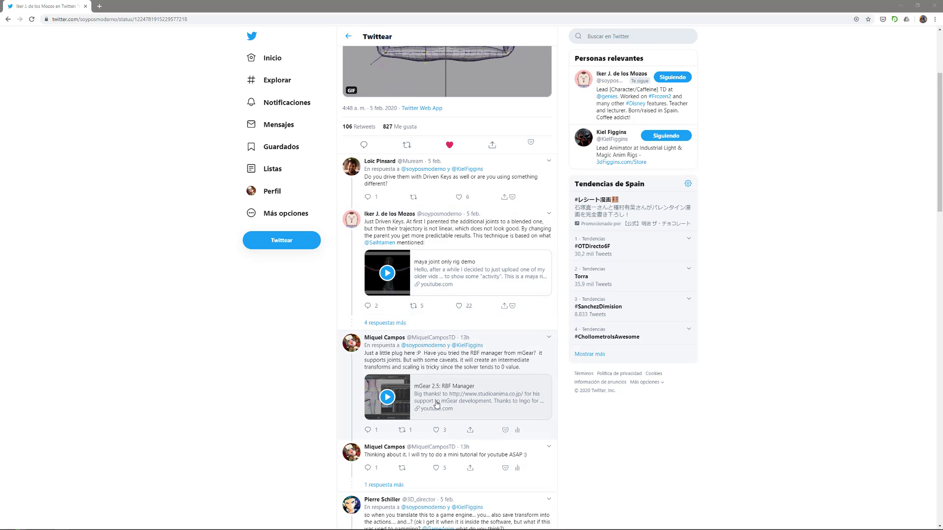
- Switch to Maya and examine the existing support joints around the elbow of the arm rig
key(alt+Tab)
key(alt+Tab)
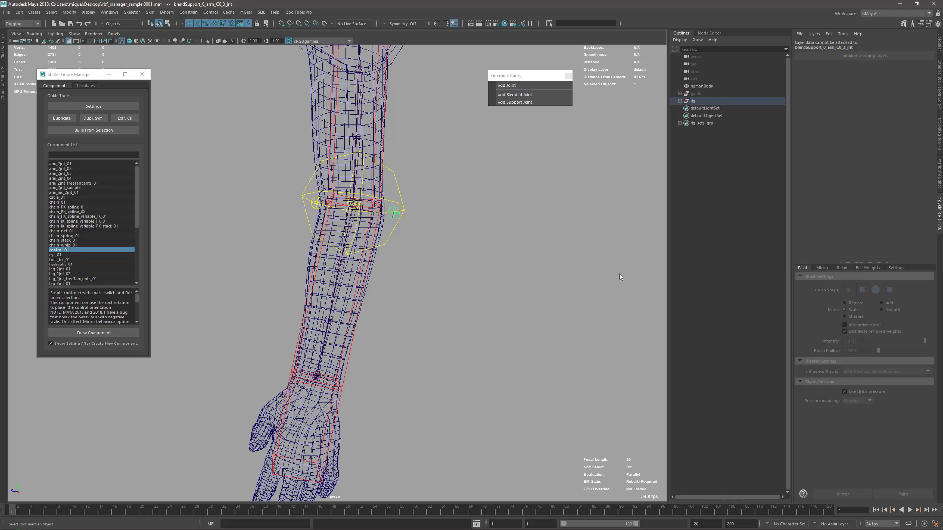
alt+drag(382, 157, 398, 299)
click(373, 295)
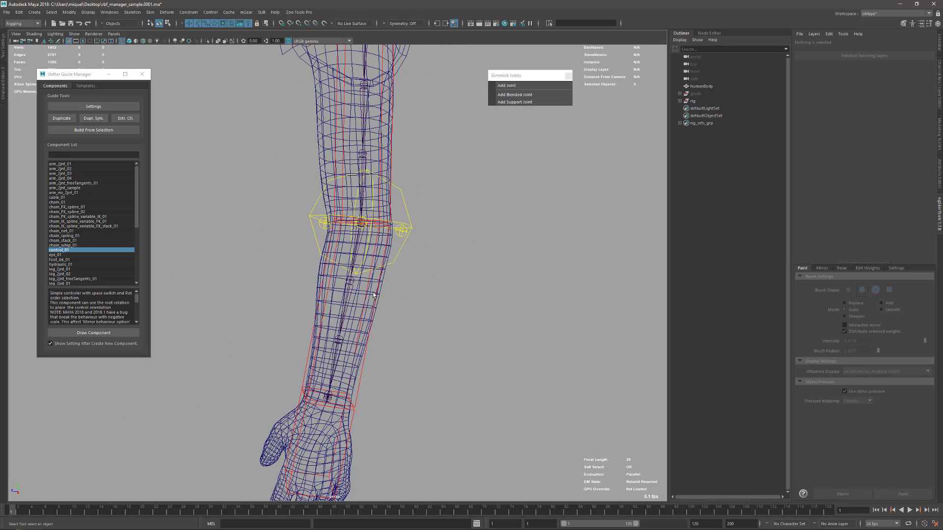
click(322, 225)
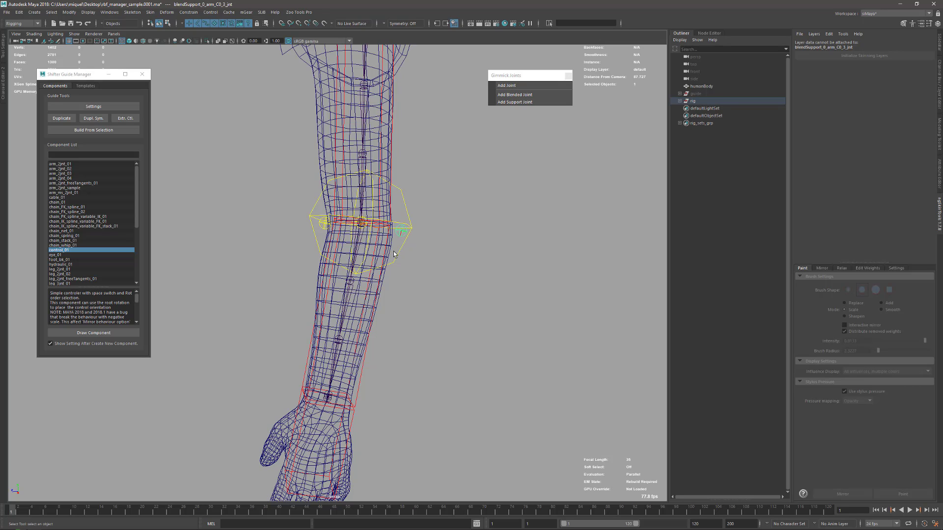
- Rotate the forearm FK control arm_C0_fk1_ctl to bend the elbow and test the existing corrective joints
click(373, 299)
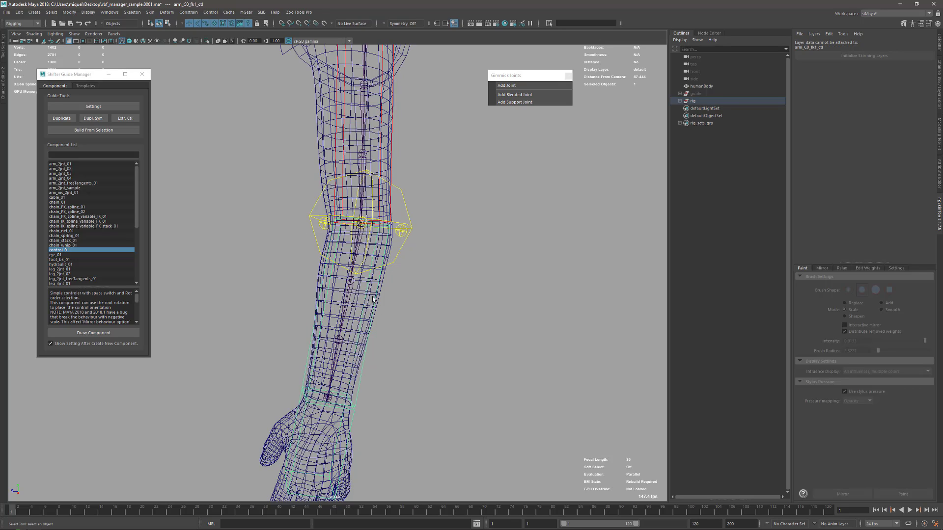
key(e)
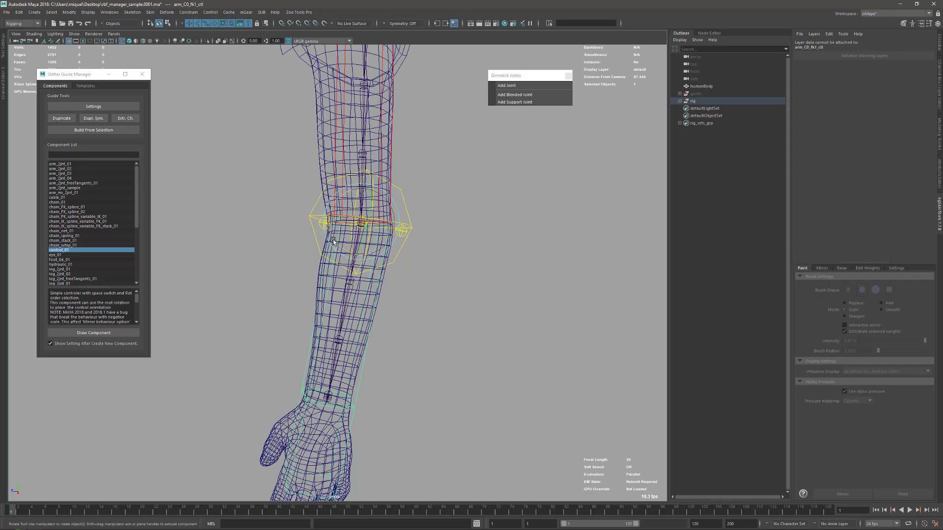
drag(331, 238, 316, 191)
- Try to move the inner support joint at the bent elbow, and undo the changes back to the straight arm
key(w)
click(278, 165)
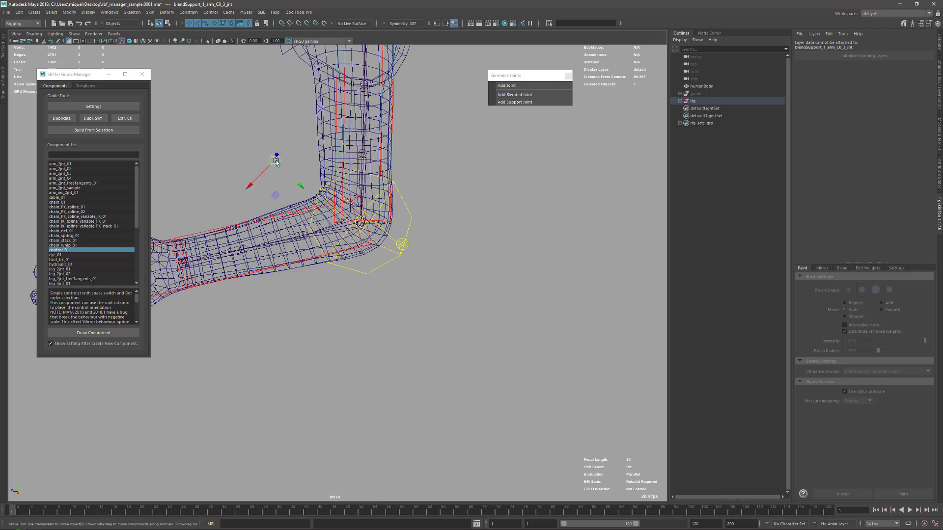
mouse_move(275, 160)
mouse_down()
mouse_move(286, 162)
mouse_move(275, 161)
mouse_up()
key(ctrl+z)
key(q)
click(283, 265)
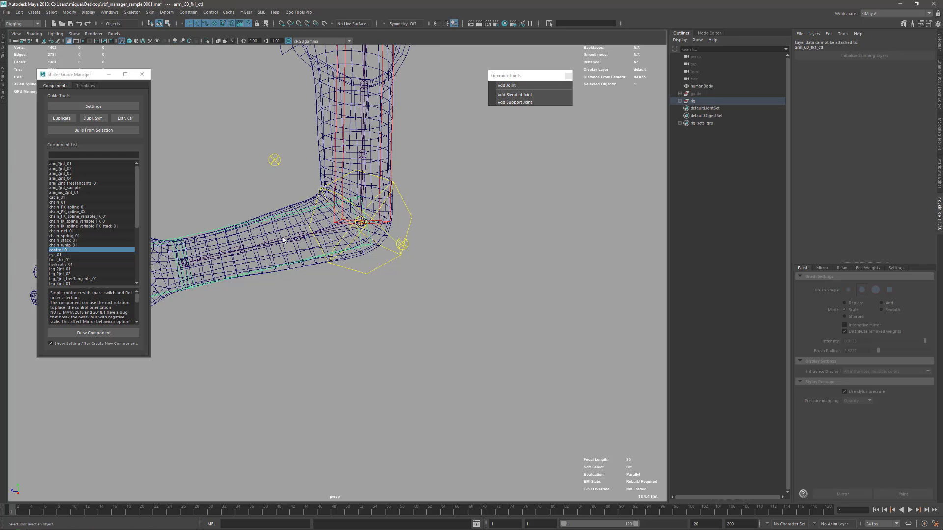
alt+middle_drag(271, 227, 308, 231)
key(ctrl+z)
- Add a support joint to the elbow blend joint and place it on the outer side of the forearm just below the elbow
alt+drag(452, 251, 439, 231)
alt+right_drag(423, 160, 428, 201)
alt+middle_drag(429, 201, 429, 203)
click(258, 96)
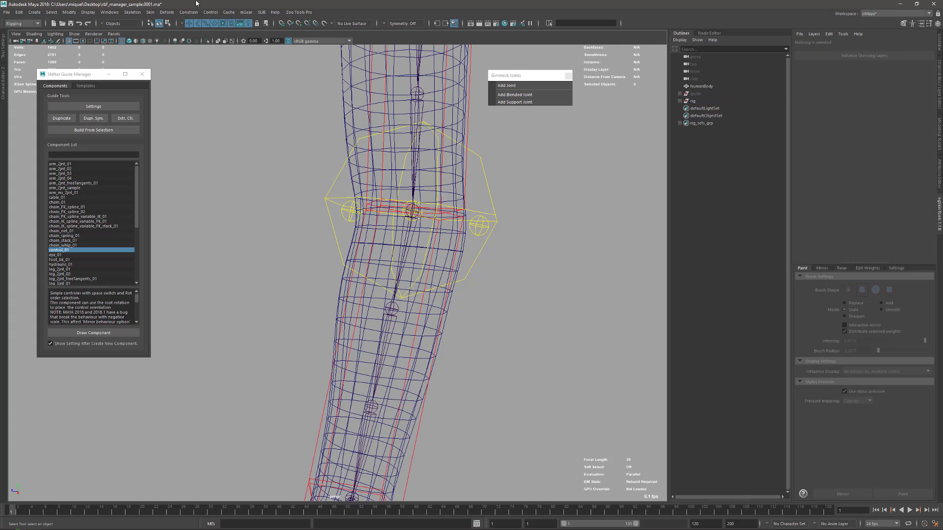
scroll(450, 155, up, 2)
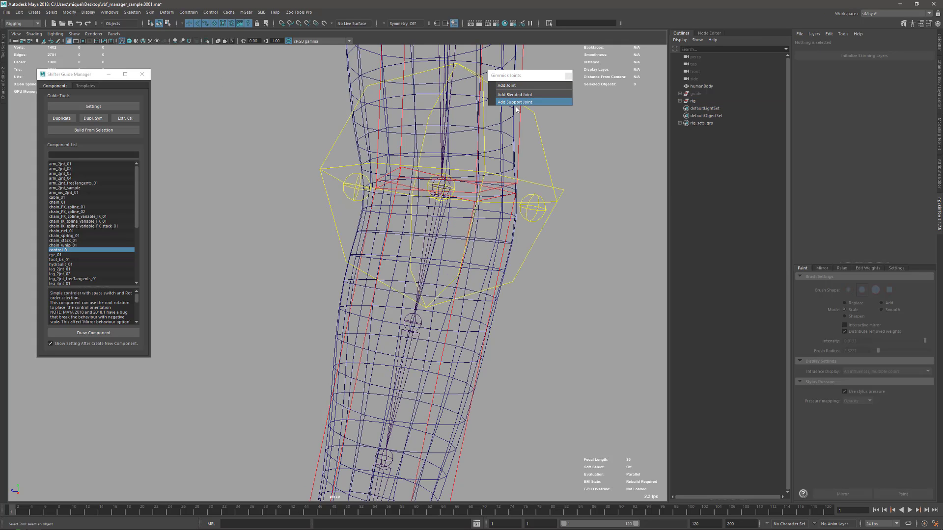
click(454, 190)
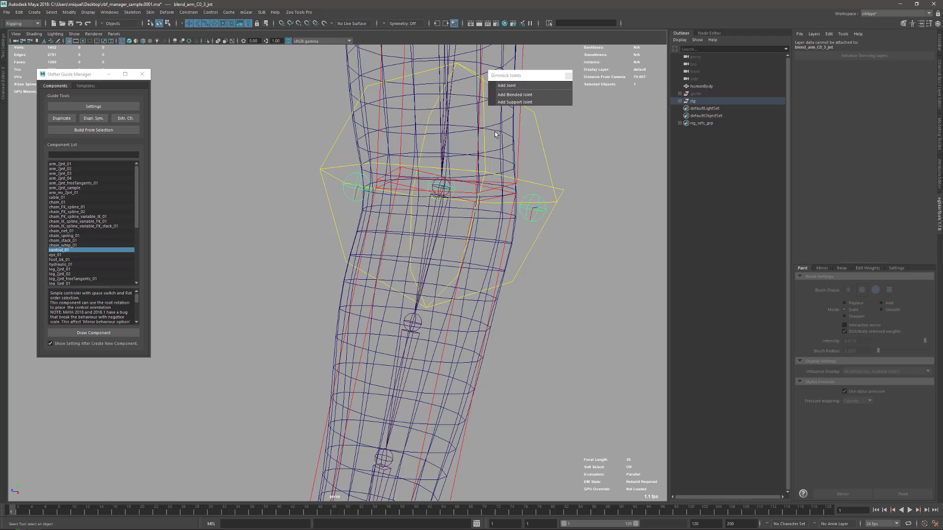
click(531, 102)
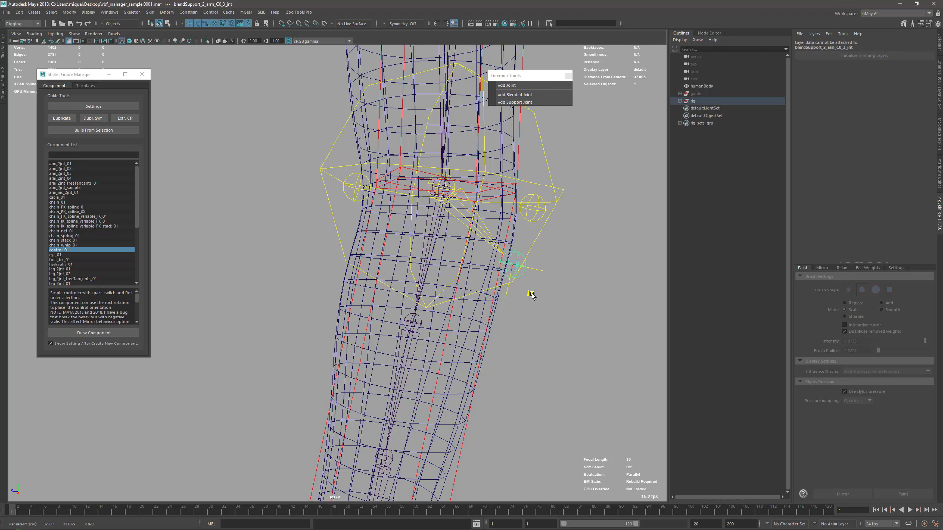
alt+drag(531, 294, 573, 243)
key(q)
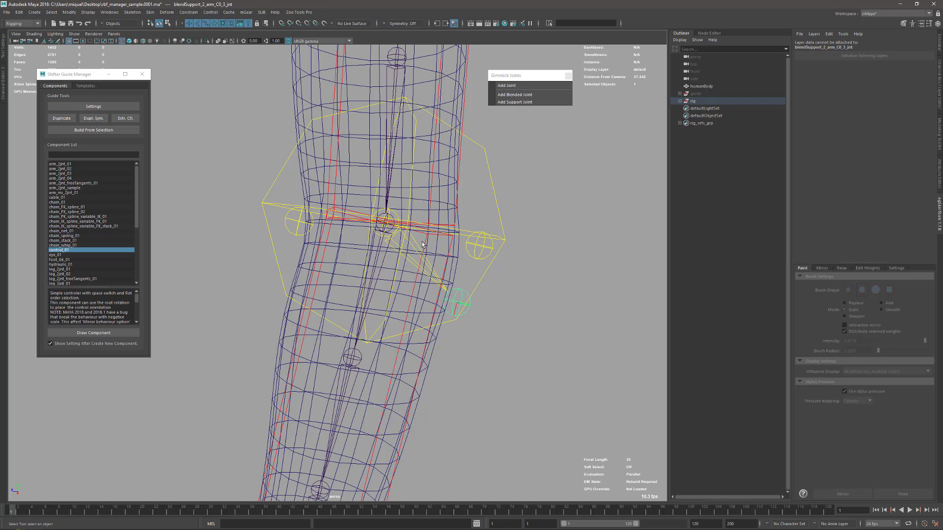
- Add another support joint to the elbow blend joint and place it on the inner side of the forearm below the elbow
click(422, 244)
click(525, 102)
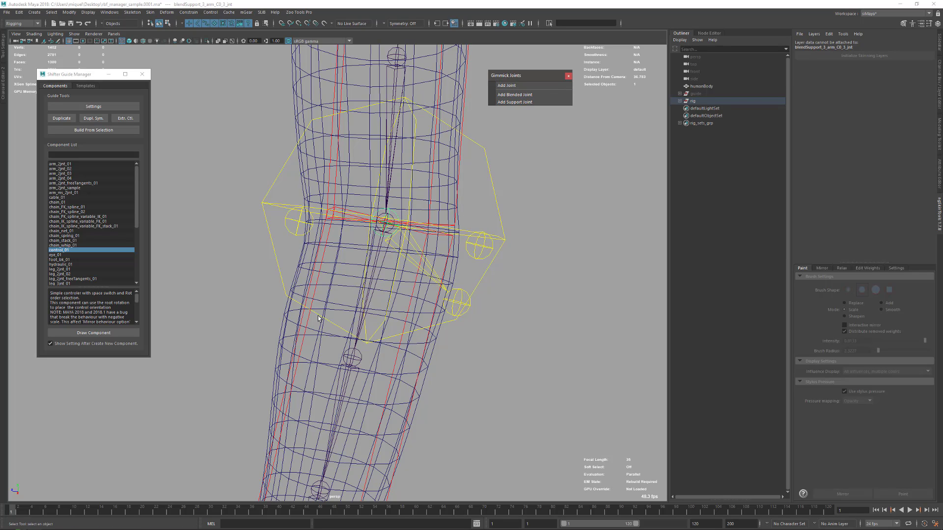
drag(363, 280, 303, 320)
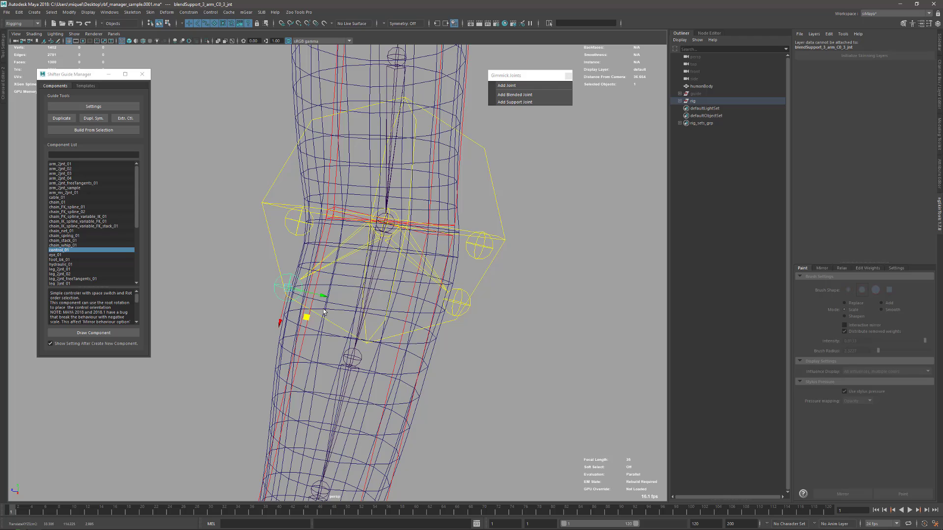
key(q)
- Select the outer elbow joint blendSupport_0_arm_C0_3_jnt, reveal it in the Outliner, and widen the Outliner to inspect its driven hierarchy
alt+middle_drag(390, 309, 443, 219)
alt+right_drag(457, 221, 442, 246)
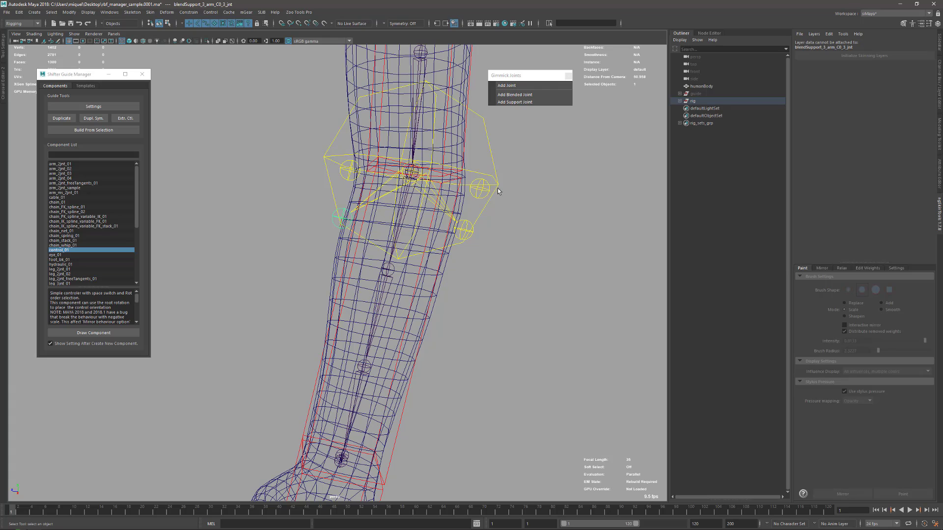
alt+middle_drag(498, 191, 490, 195)
click(473, 196)
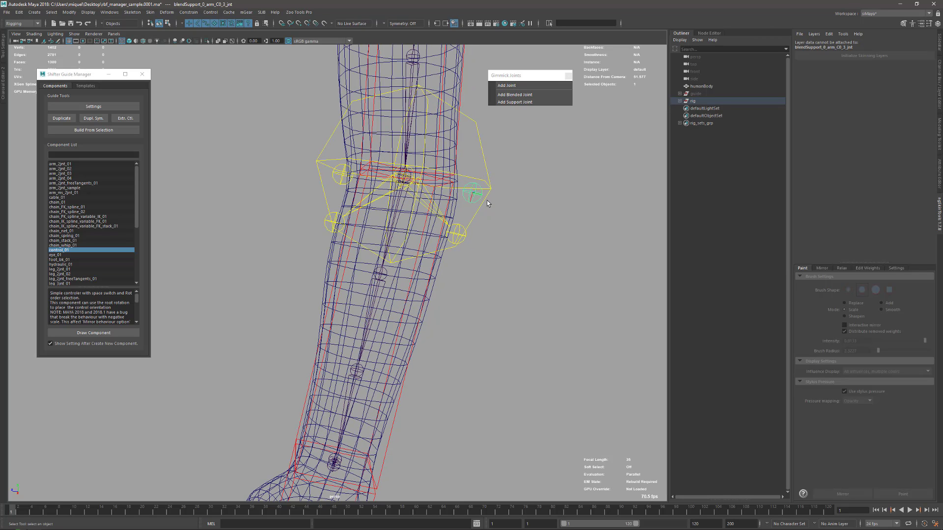
key(f)
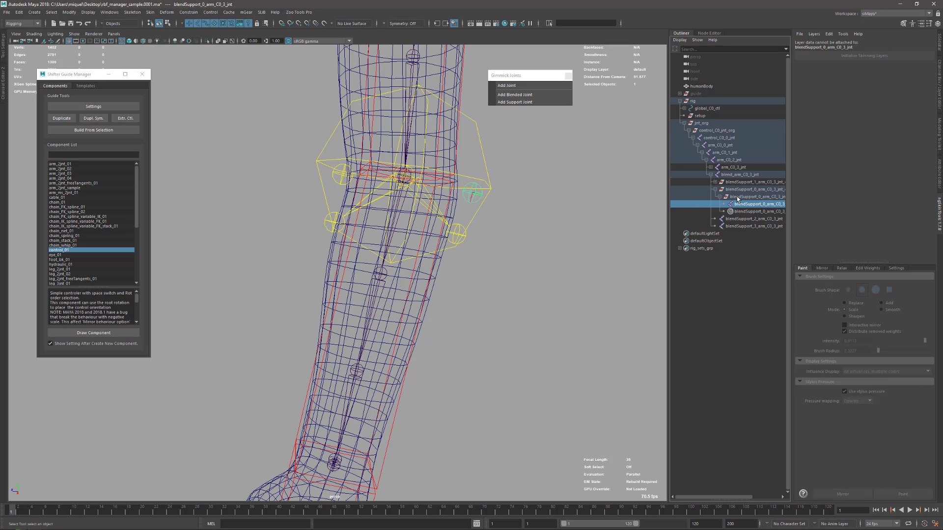
drag(669, 195, 650, 198)
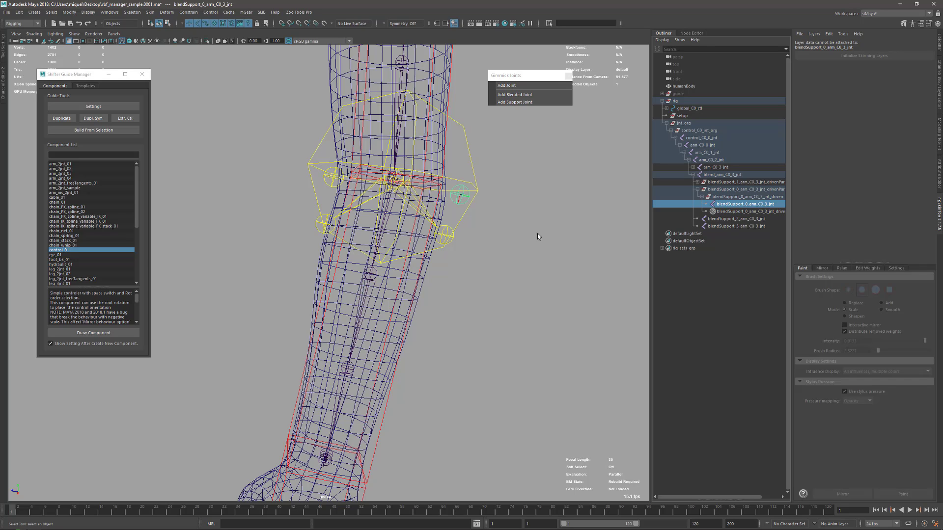
alt+middle_drag(471, 212, 456, 216)
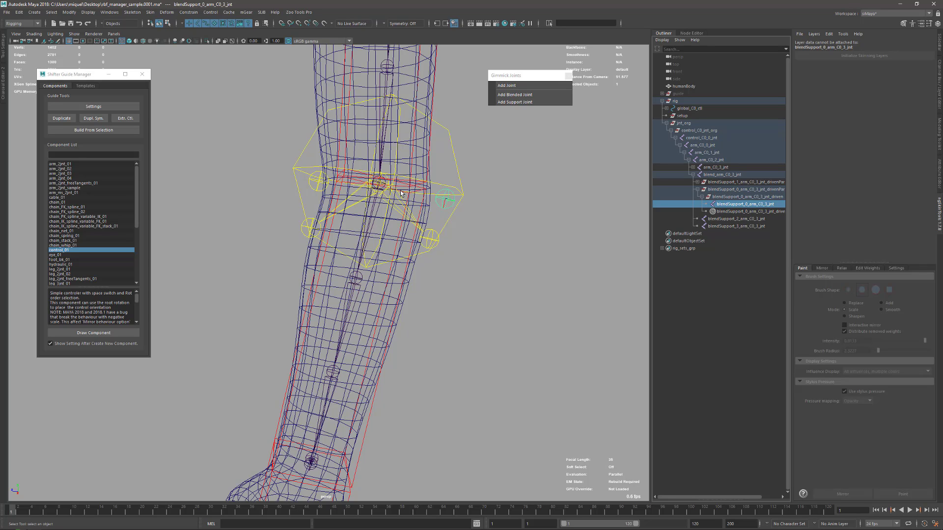
alt+middle_drag(401, 193, 416, 196)
- Open mGear's RBF Manager, load the elbow setup, and enlarge the window to show its pose values
click(246, 12)
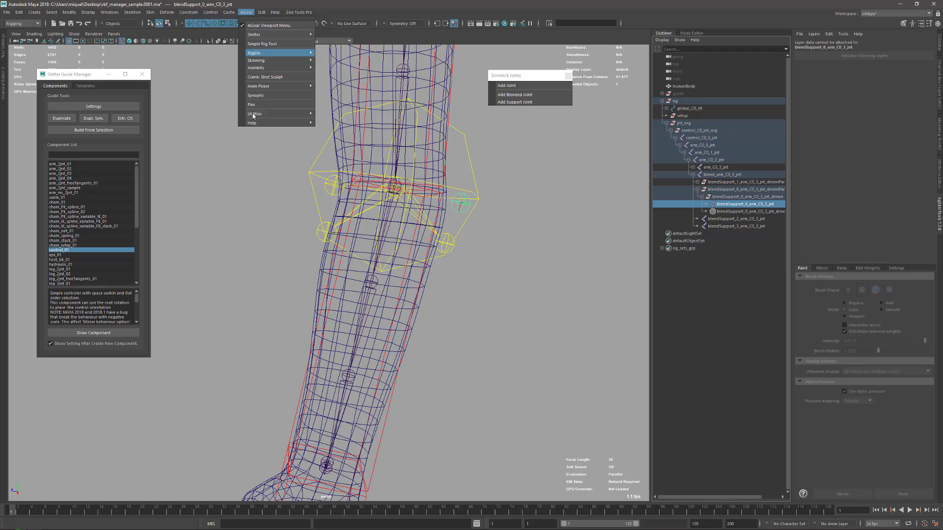
mouse_move(294, 52)
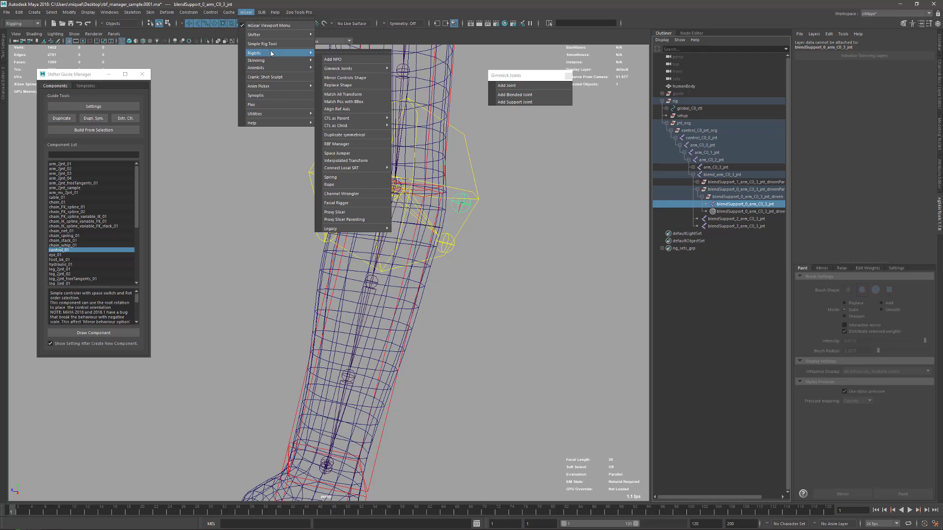
click(359, 144)
click(166, 89)
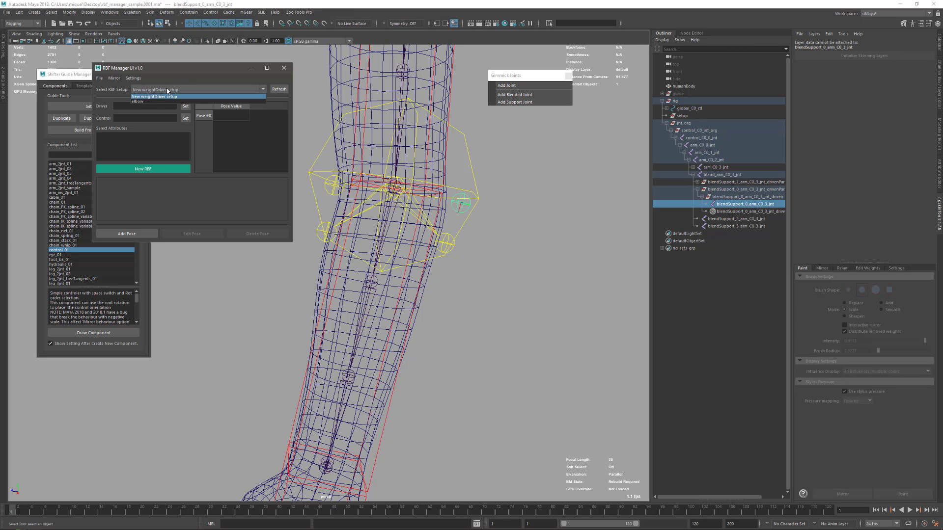
click(166, 99)
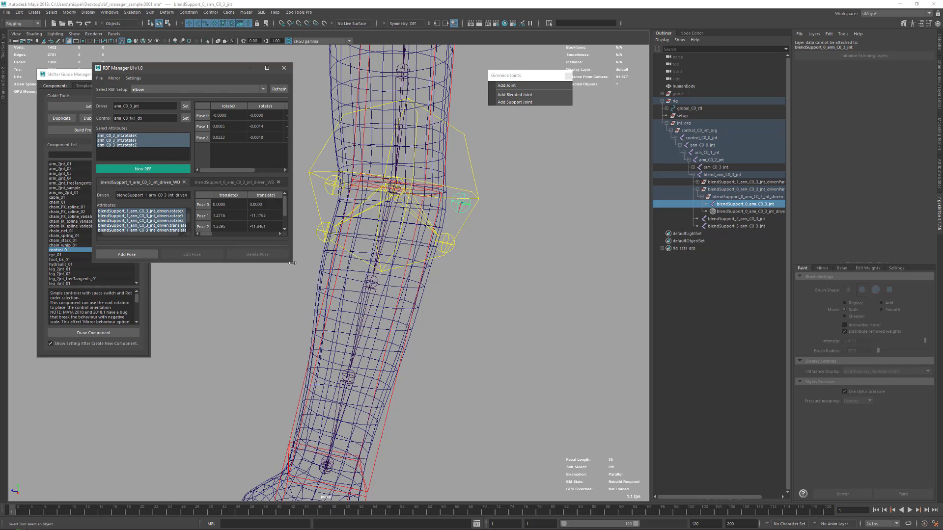
drag(291, 262, 336, 273)
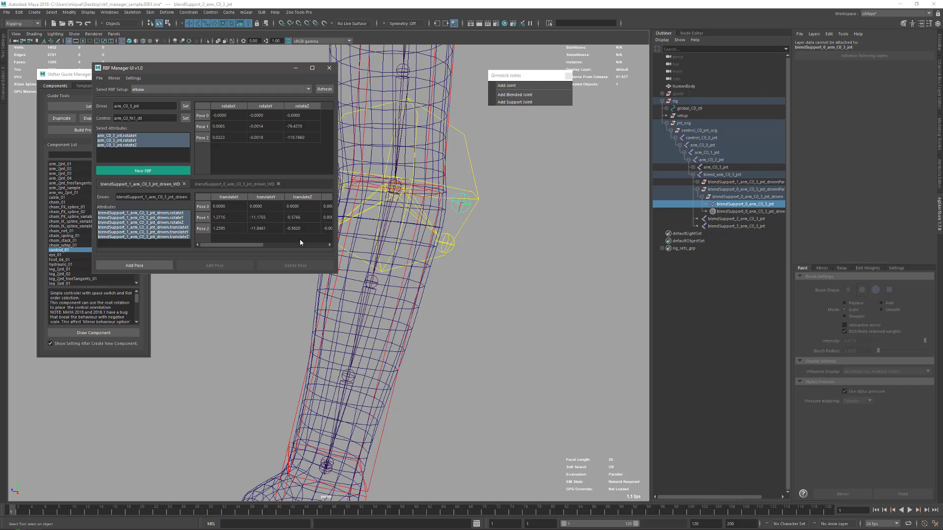
- Add blendSupport_2_arm_C0_3_jnt to the elbow setup as a new RBF, with all its translate and rotate attributes driven
alt+middle_drag(400, 267, 427, 250)
alt+drag(375, 263, 493, 222)
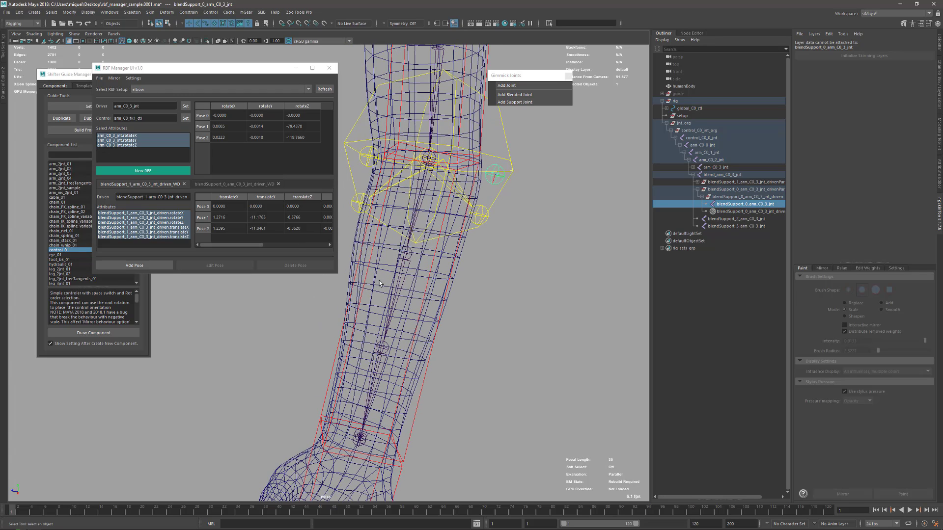
alt+drag(379, 283, 390, 232)
click(486, 199)
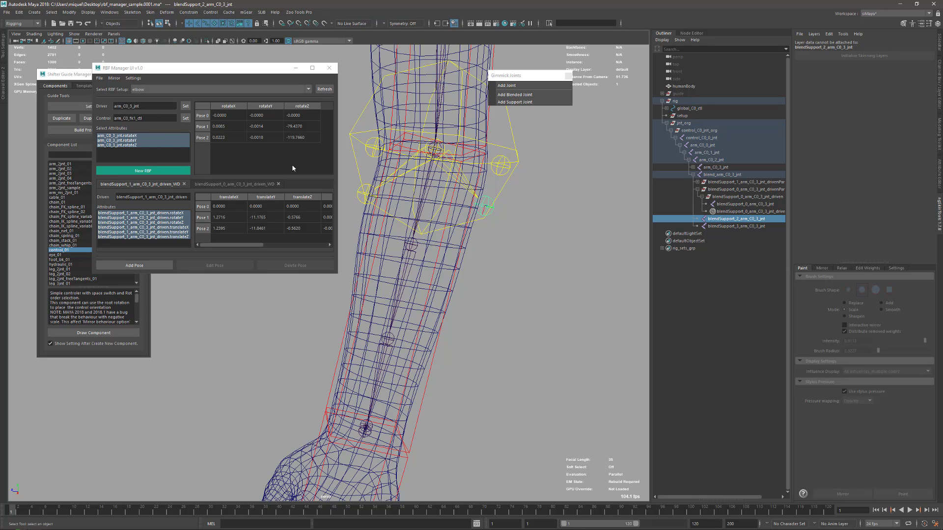
drag(464, 283, 467, 284)
click(487, 199)
click(154, 171)
drag(245, 144, 242, 171)
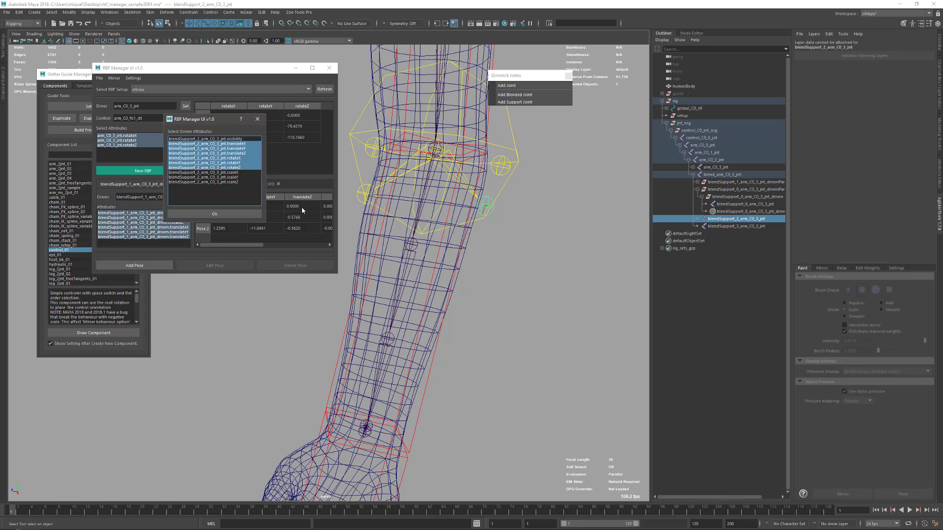
click(226, 217)
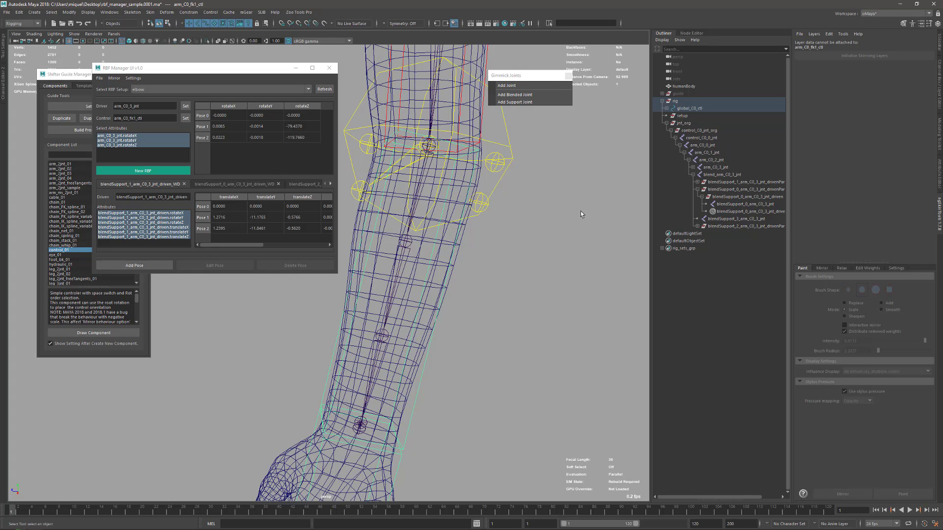
- Bend the elbow by rotating arm_C0_fk1_ctl about -79 degrees around Z
click(478, 201)
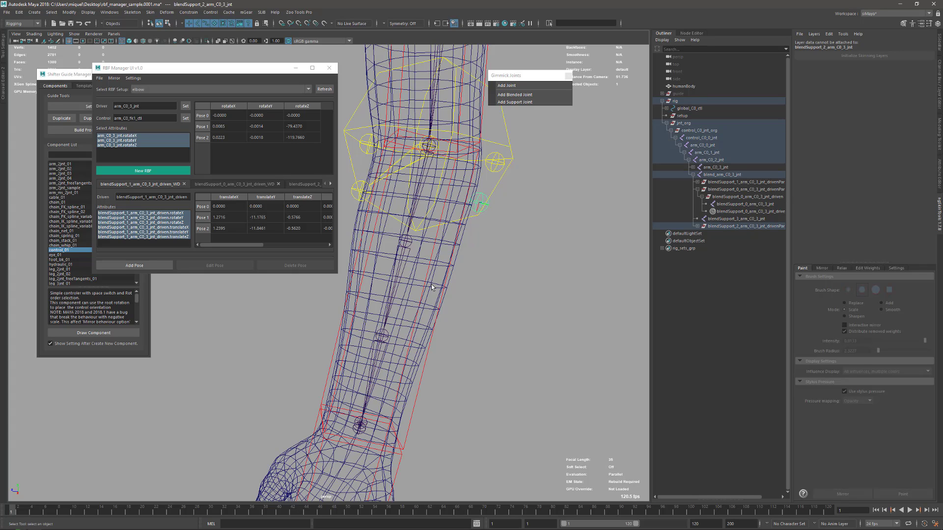
alt+middle_drag(431, 284, 436, 280)
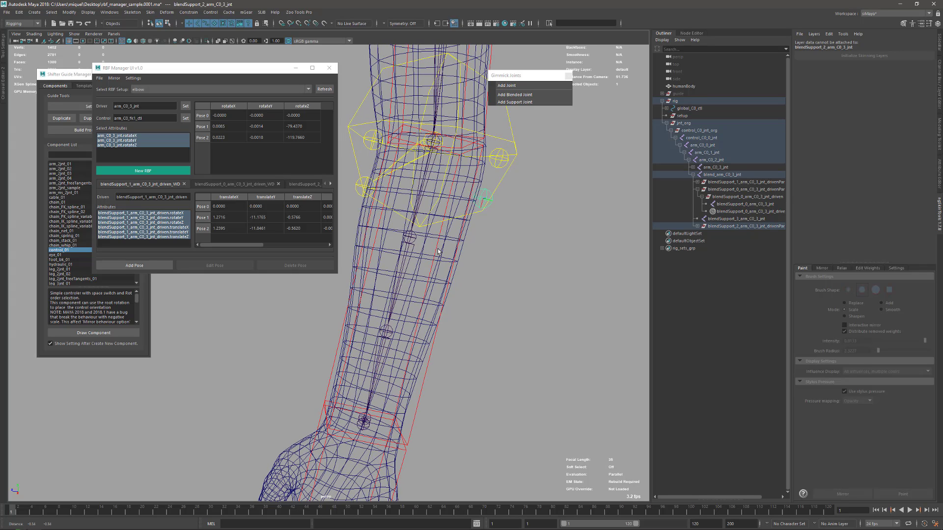
click(463, 262)
key(e)
drag(445, 173, 390, 165)
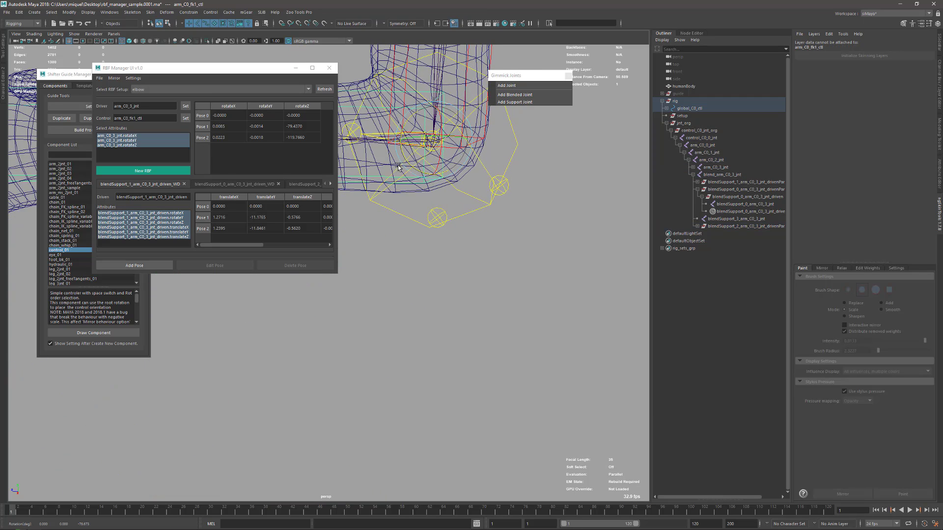
- Pull blendSupport_2_arm_C0_3_jnt outward below the bent elbow and update Pose 1 of the elbow setup with its position
alt+middle_drag(435, 211, 473, 271)
key(w)
click(474, 278)
drag(475, 287, 487, 307)
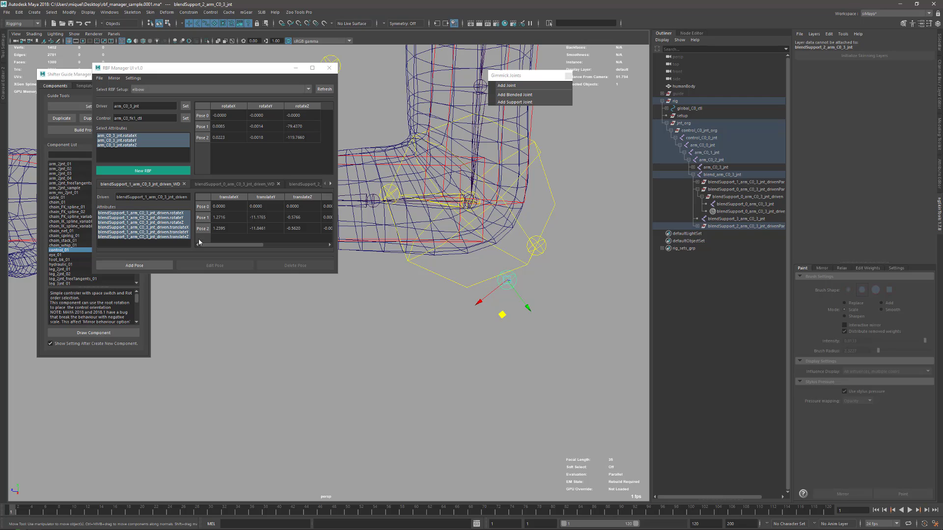
click(201, 116)
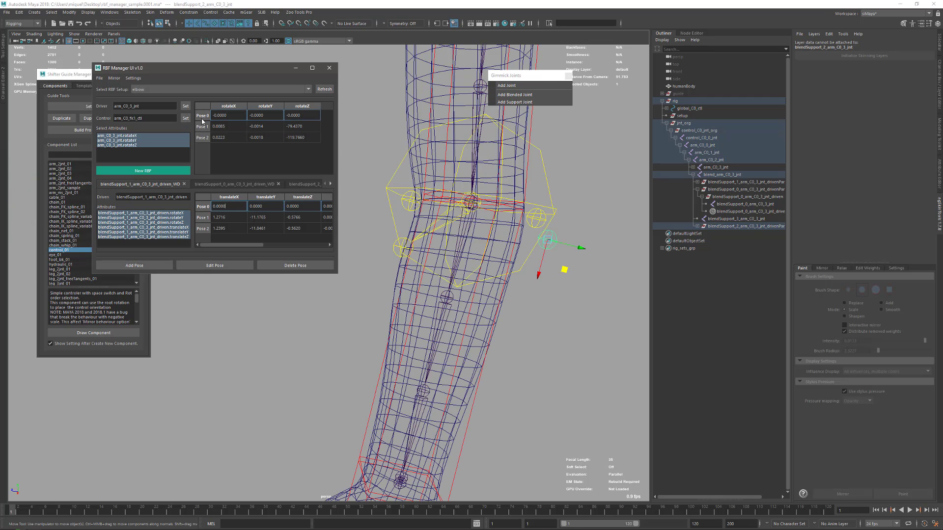
click(202, 127)
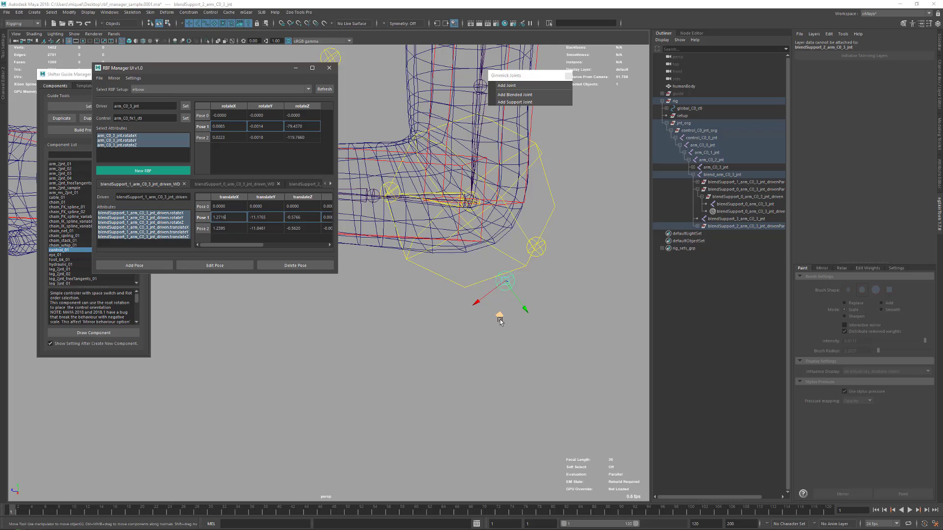
mouse_move(499, 316)
mouse_down()
mouse_move(484, 309)
mouse_move(491, 302)
mouse_up()
click(211, 266)
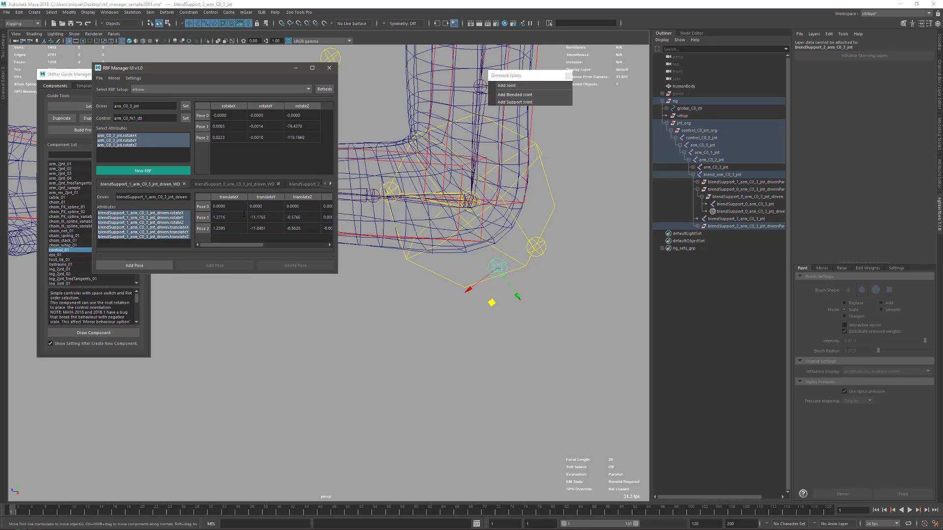
- Straighten the forearm with arm_C0_fk1_ctl to check how the support joints follow between poses
drag(373, 228, 392, 254)
key(e)
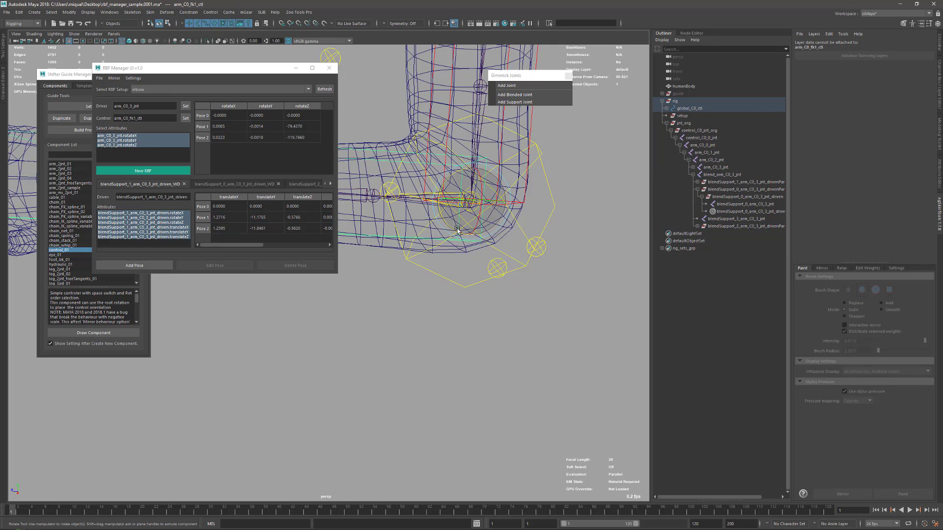
drag(458, 233, 563, 266)
key(q)
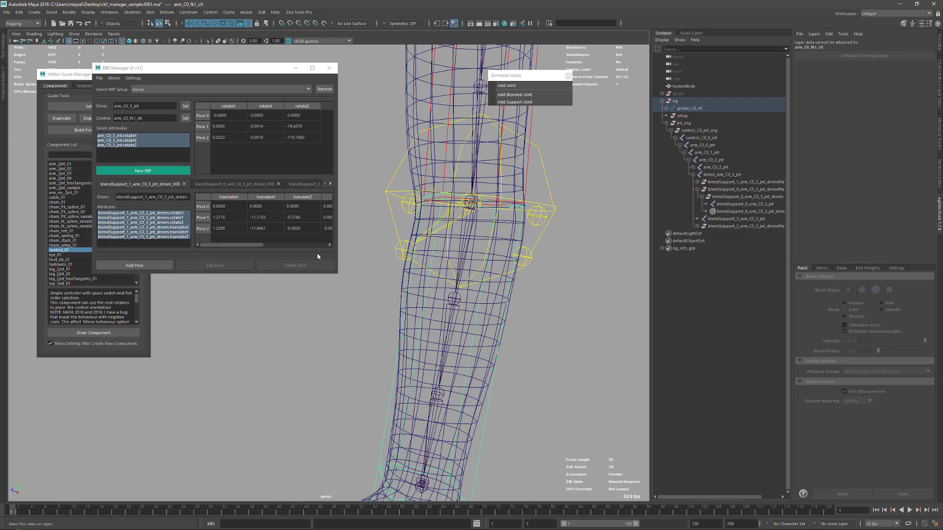
- Recall Pose 1, pull blendSupport_2_arm_C0_3_jnt much farther out below the forearm, and update the pose
click(202, 219)
click(493, 267)
key(w)
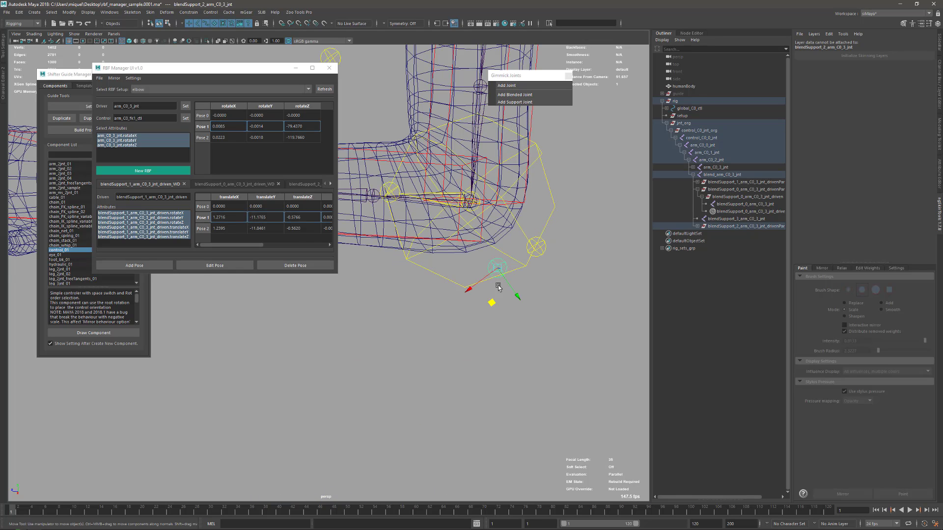
drag(491, 302, 409, 391)
key(q)
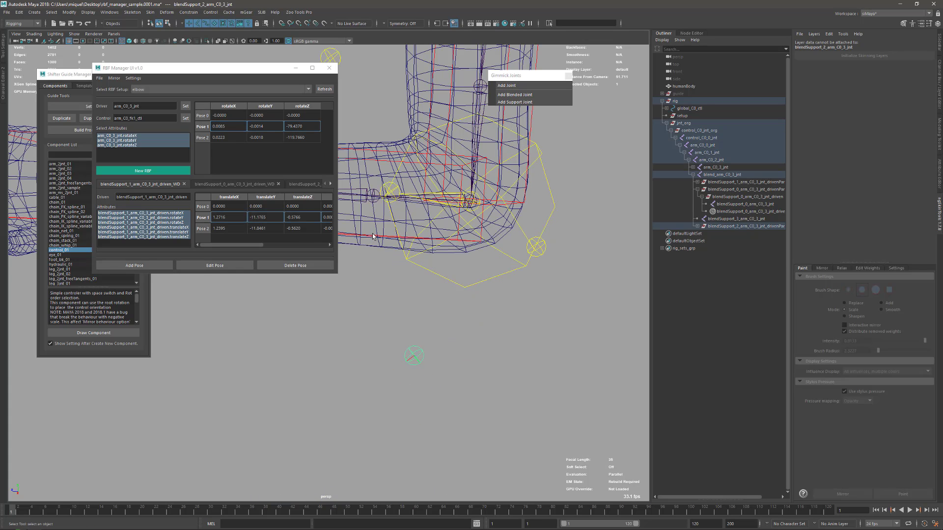
click(197, 266)
- Rotate the forearm around Pose 1 to examine the support joints and the elbow mesh deformation
key(e)
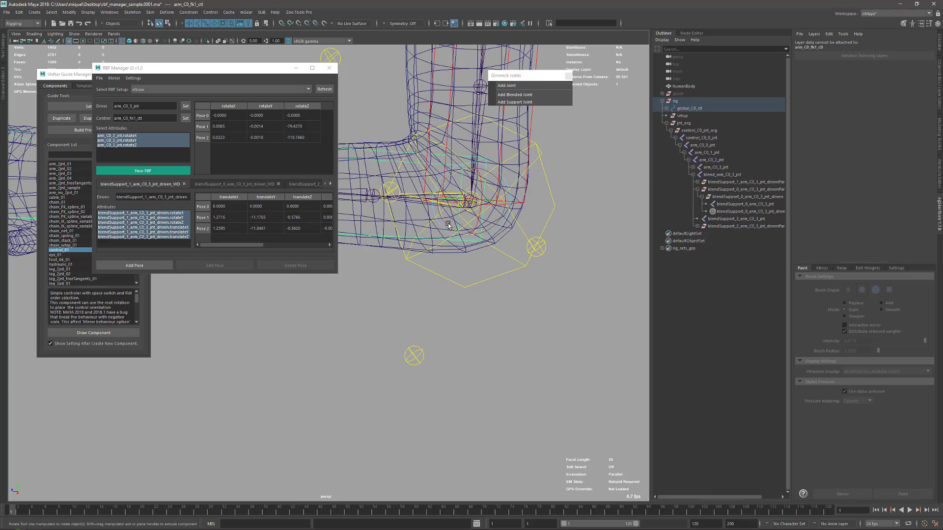
mouse_move(448, 226)
mouse_down()
mouse_move(459, 265)
mouse_move(445, 238)
mouse_up()
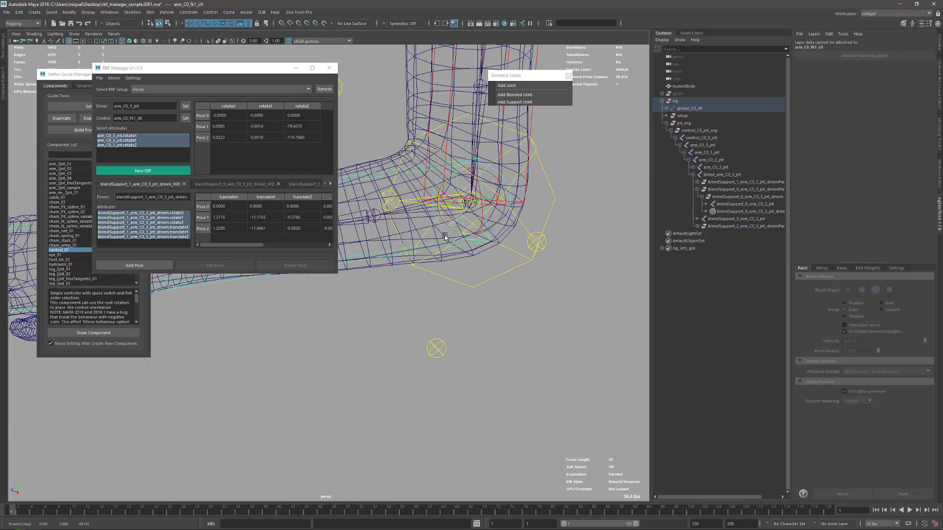
key(q)
click(467, 257)
alt+middle_drag(452, 187, 477, 240)
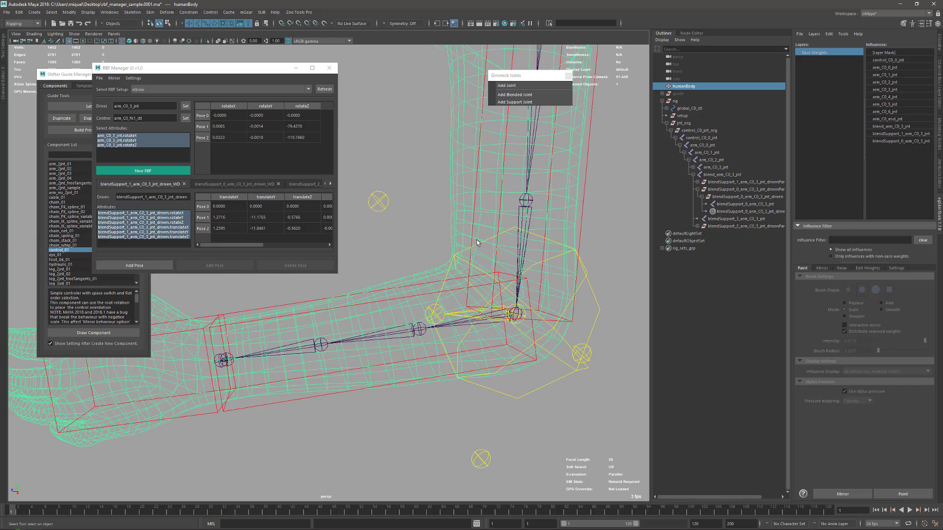
alt+middle_drag(462, 292, 441, 251)
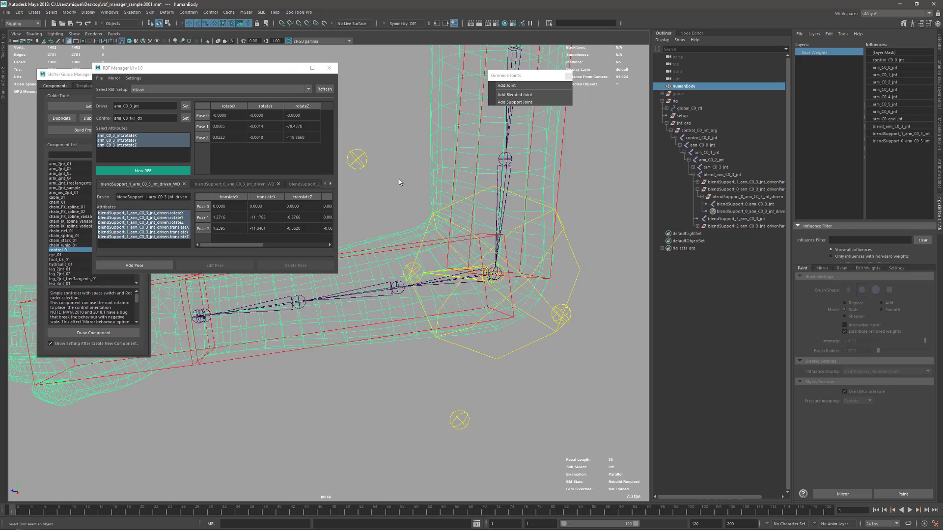
double_click(224, 217)
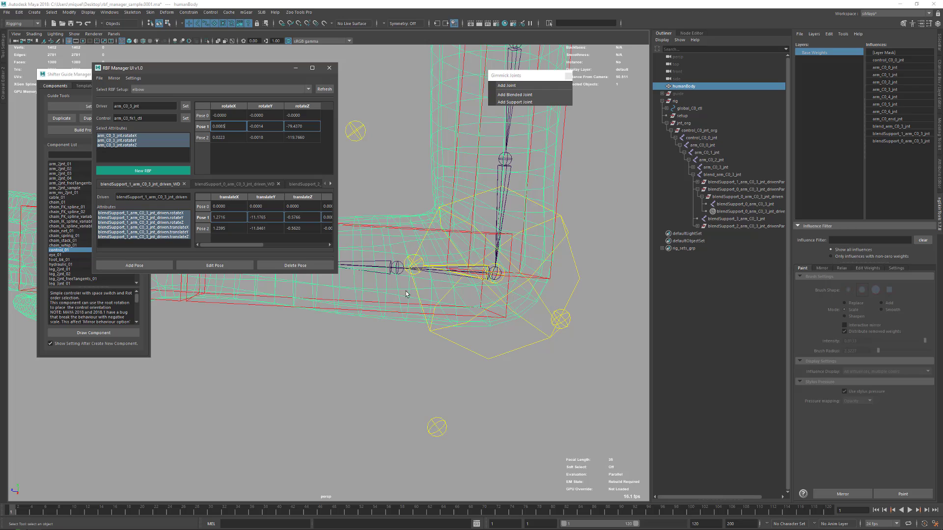
click(379, 226)
key(e)
drag(463, 261, 467, 255)
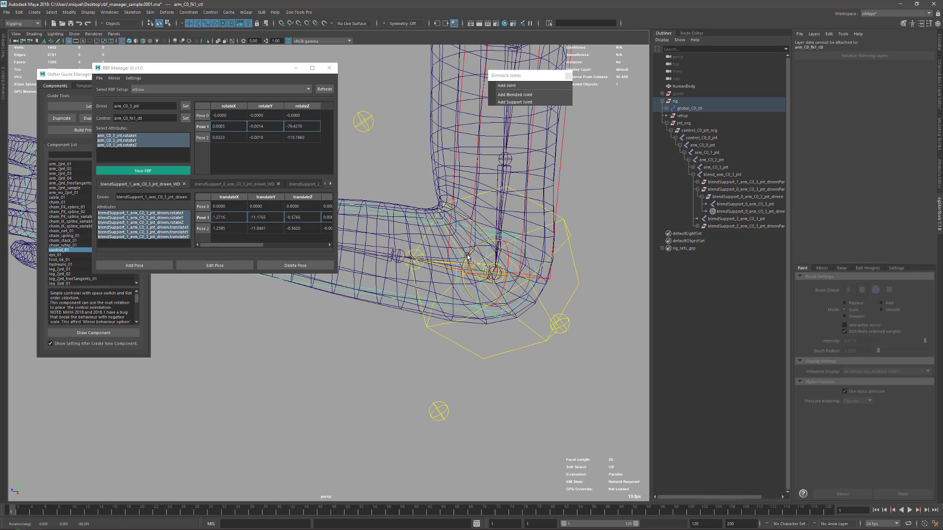
- From Pose 2, bend the forearm further to about -137 degrees in Z and pull blendSupport_0_arm_C0_3_jnt outward below the elbow
click(202, 229)
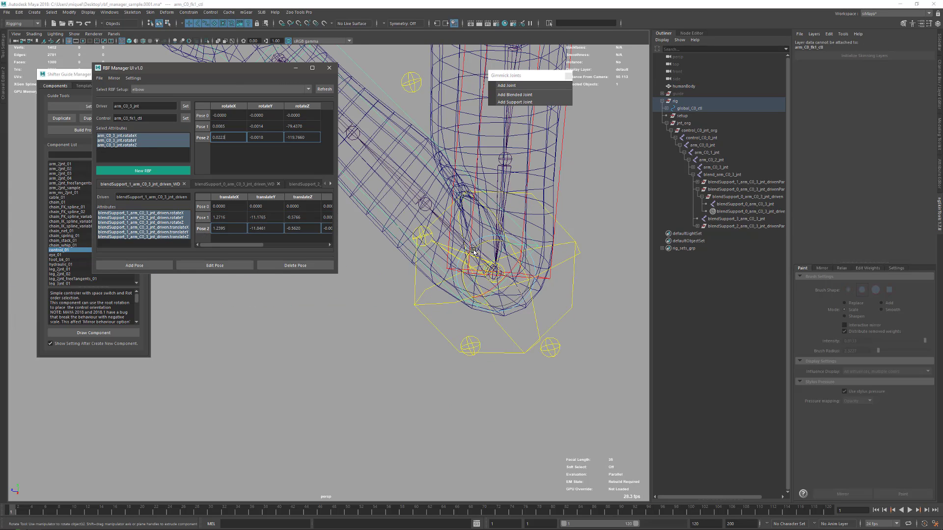
drag(474, 248, 559, 409)
click(539, 354)
key(w)
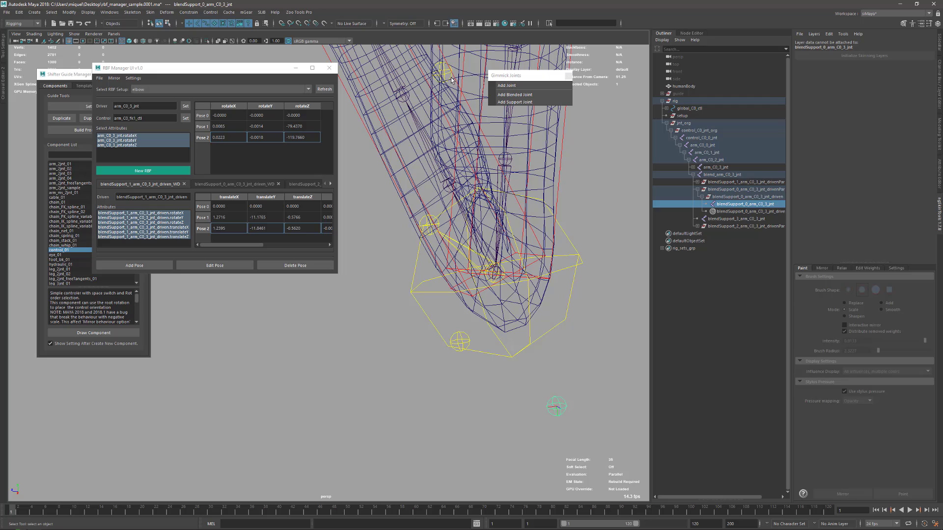
- Move blendSupport_1_arm_C0_3_jnt farther from the inner elbow and add the current configuration as a new pose
click(451, 81)
drag(419, 100, 420, 49)
click(134, 265)
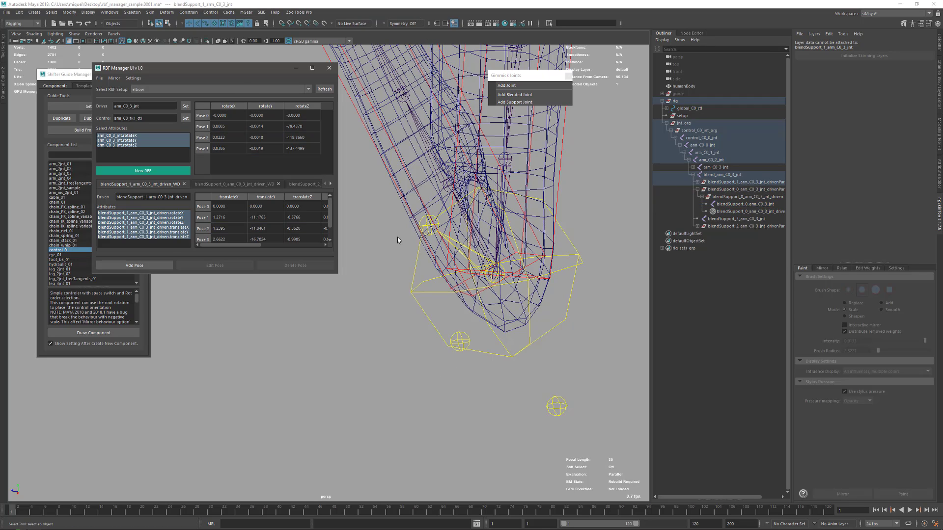
- Rotate the forearm through its bend and examine the elbow deformation from several angles in wireframe and smooth shading
drag(410, 177, 415, 180)
key(e)
drag(475, 248, 440, 312)
scroll(467, 268, down, 5)
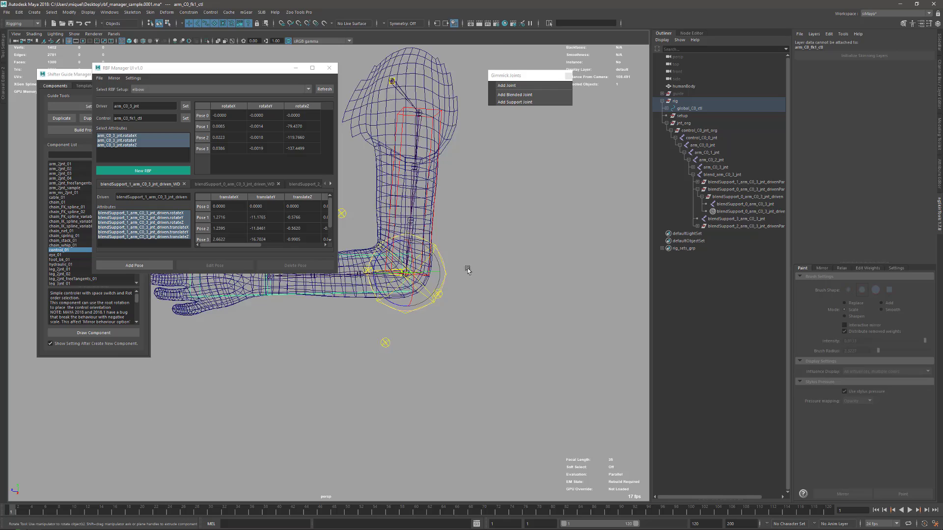
alt+middle_drag(400, 270, 390, 293)
alt+drag(390, 294, 448, 275)
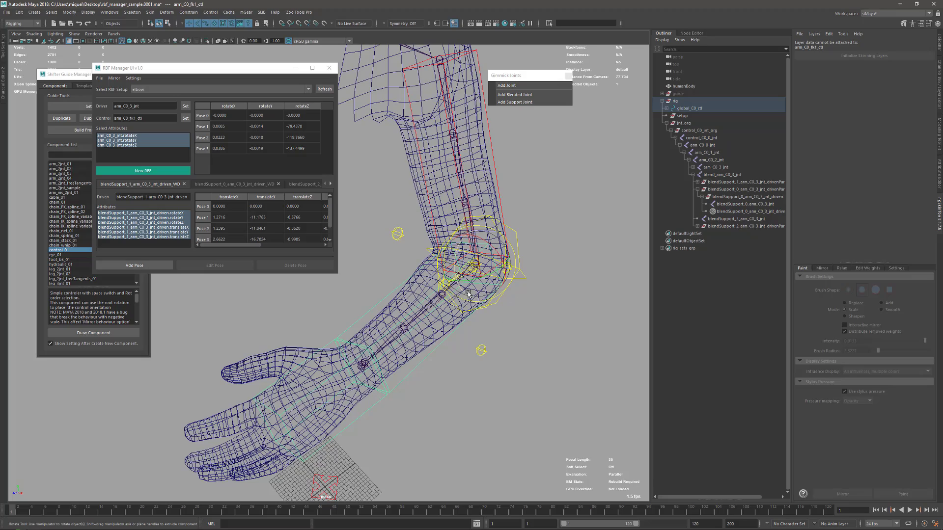
mouse_move(484, 313)
alt+mouse_down()
mouse_move(503, 319)
mouse_move(495, 316)
alt+mouse_up()
alt+middle_drag(448, 240, 467, 278)
scroll(515, 330, down, 2)
key(5)
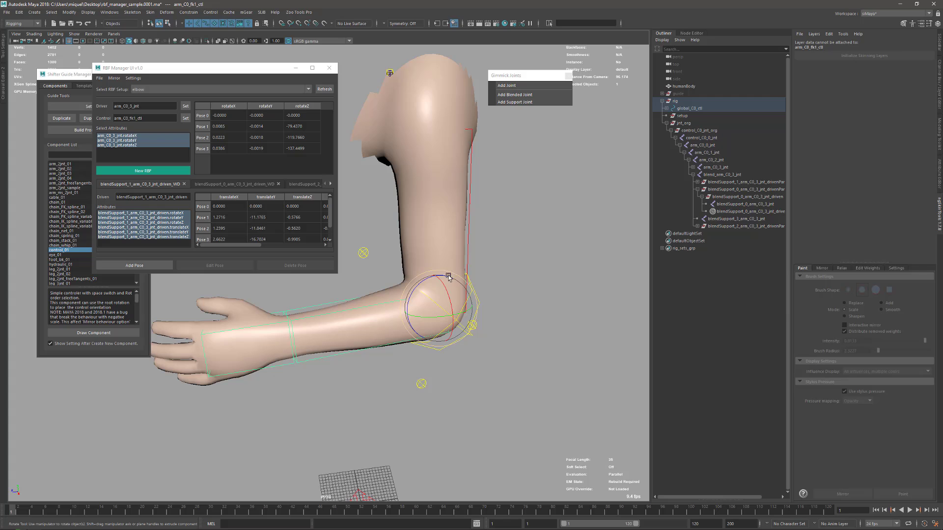
key(q)
click(496, 289)
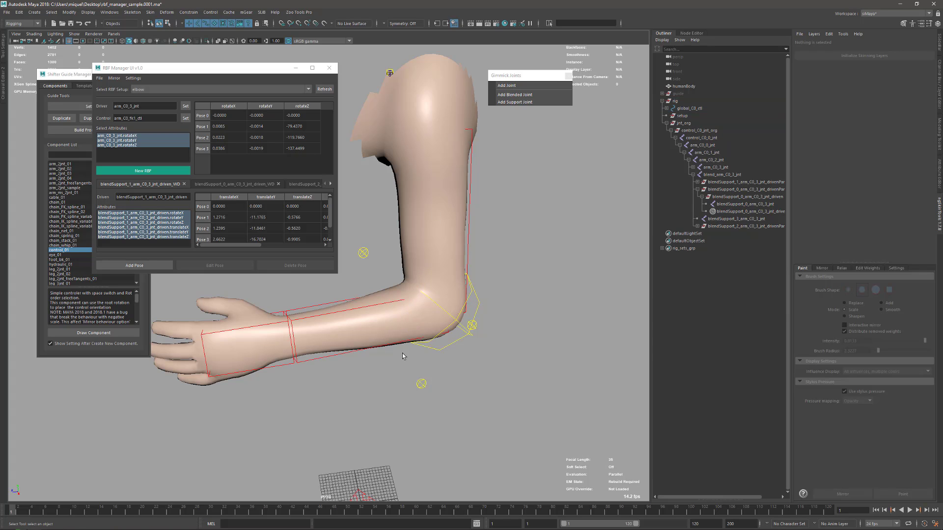
alt+middle_drag(385, 235, 399, 213)
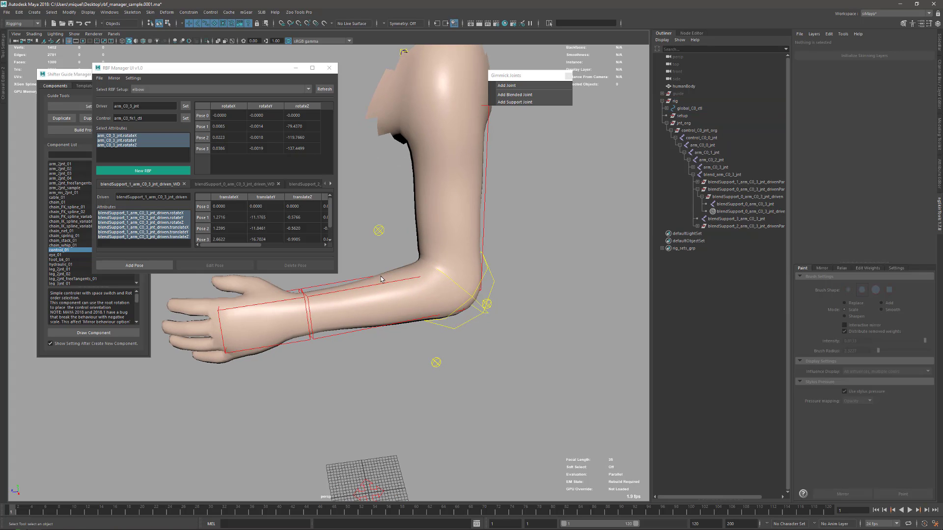
- Reset arm_C0_fk1_ctl to its rest pose and switch the viewport back to wireframe
drag(373, 273, 380, 291)
key(ctrl+shift+r)
alt+middle_drag(433, 284, 426, 227)
key(4)
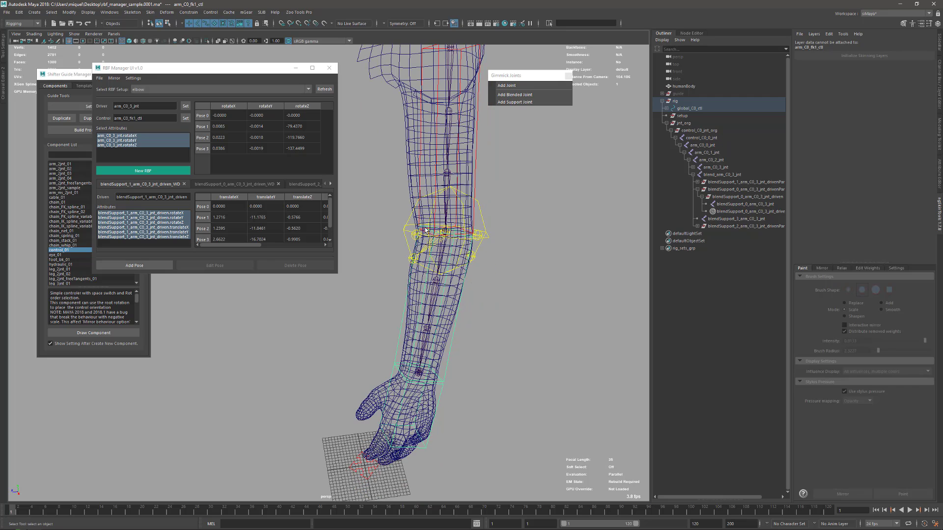
- Add blendSupport_3_arm_C0_3_jnt to the elbow setup as a new RBF, with all its translate, rotate and scale attributes driven
click(414, 257)
scroll(410, 245, up, 3)
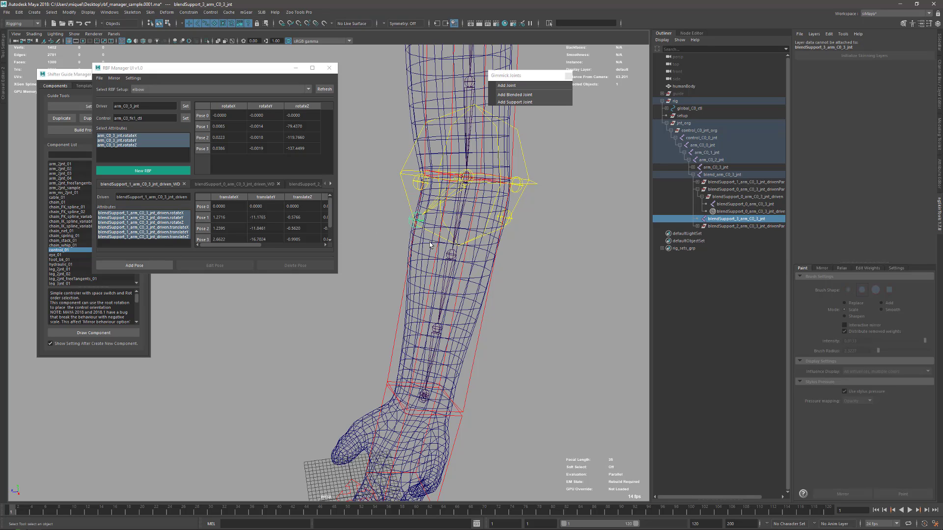
click(138, 172)
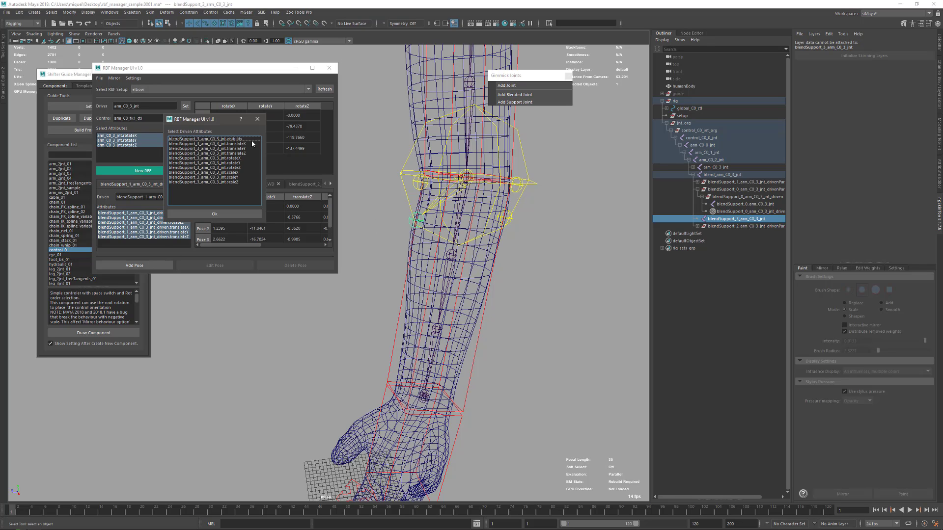
drag(242, 144, 239, 184)
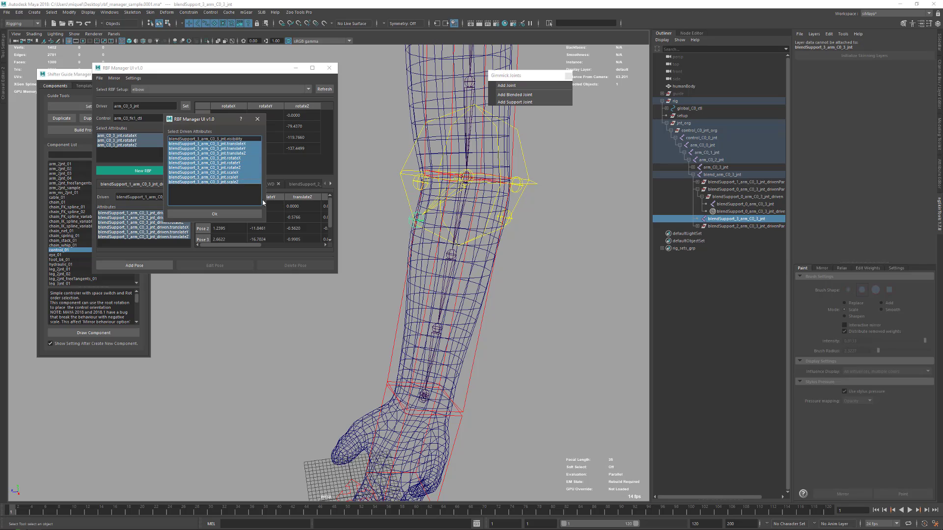
click(233, 215)
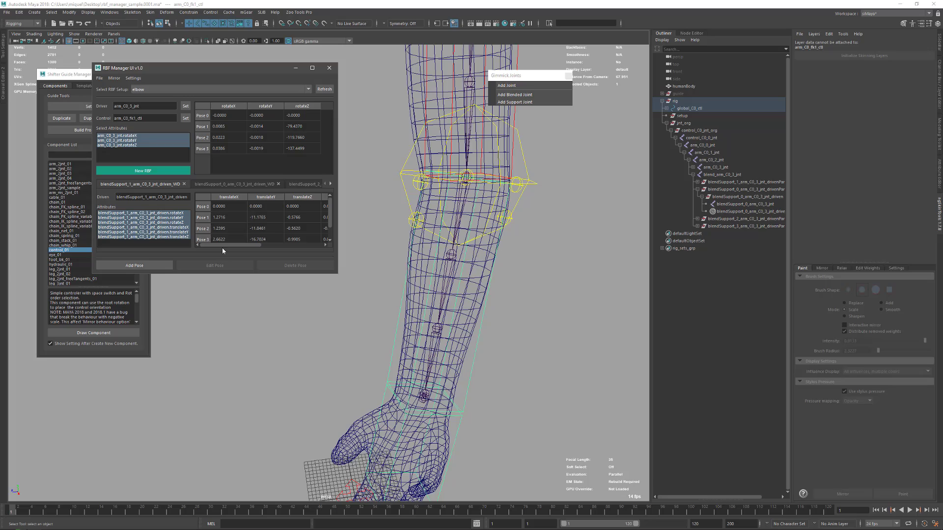
- Try bending the elbow with arm_C0_fk1_ctl, and undo the rotation
key(e)
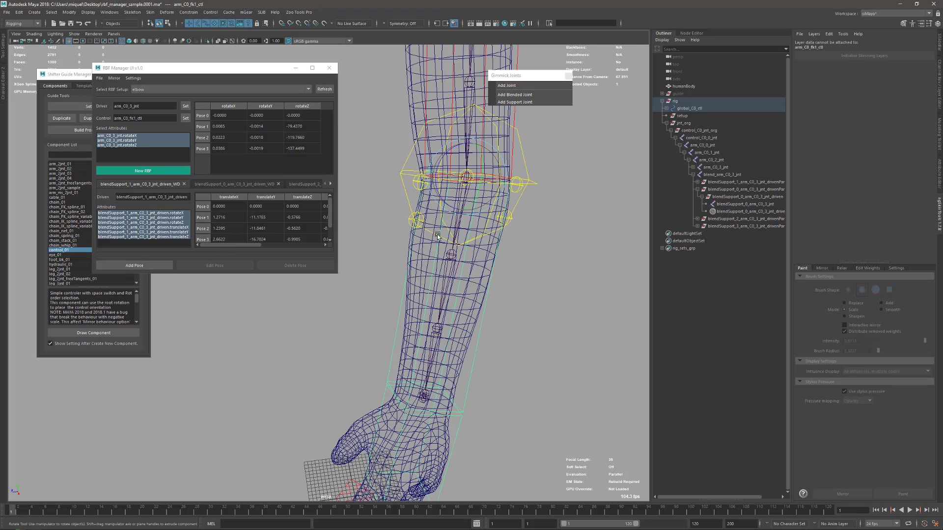
drag(437, 236, 420, 178)
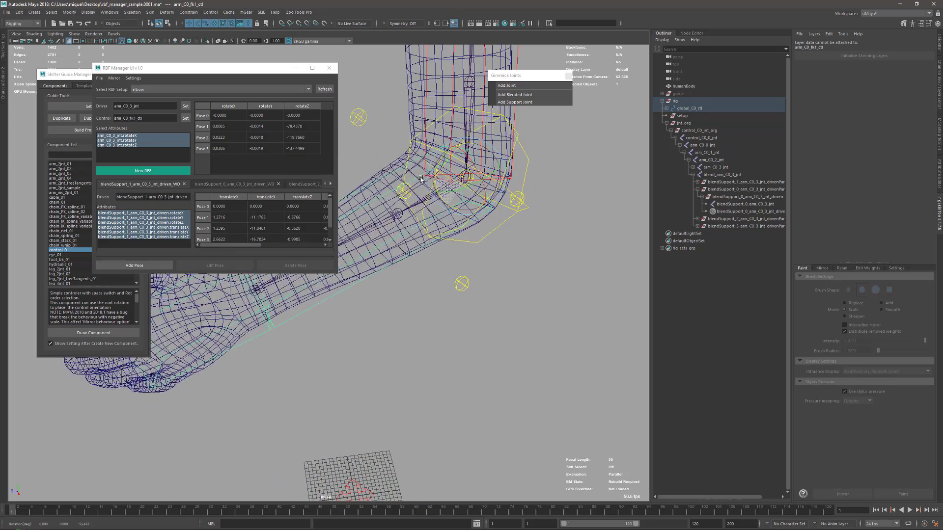
key(ctrl+z)
key(ctrl+z)
key(ctrl+z)
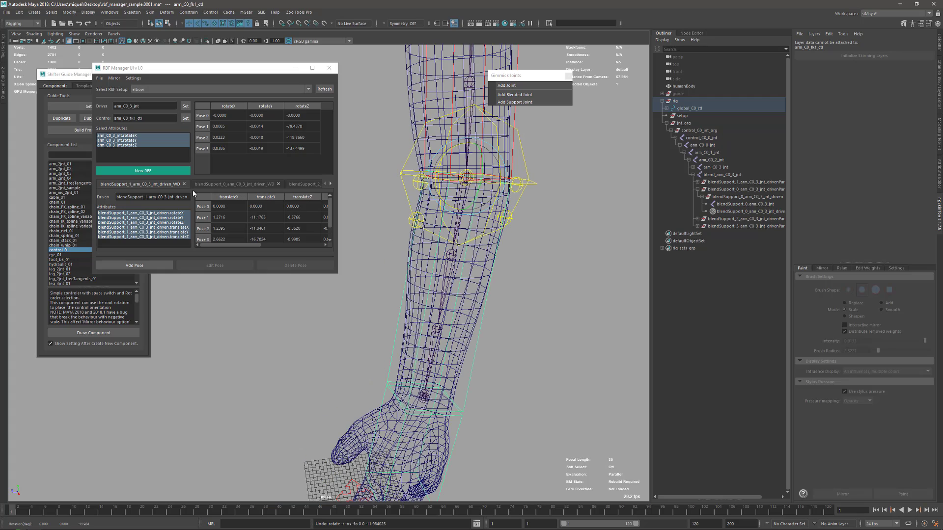
- Show the driven RBF entry of blendSupport_3_arm_C0_3_jnt and examine its scale values for each pose
click(330, 184)
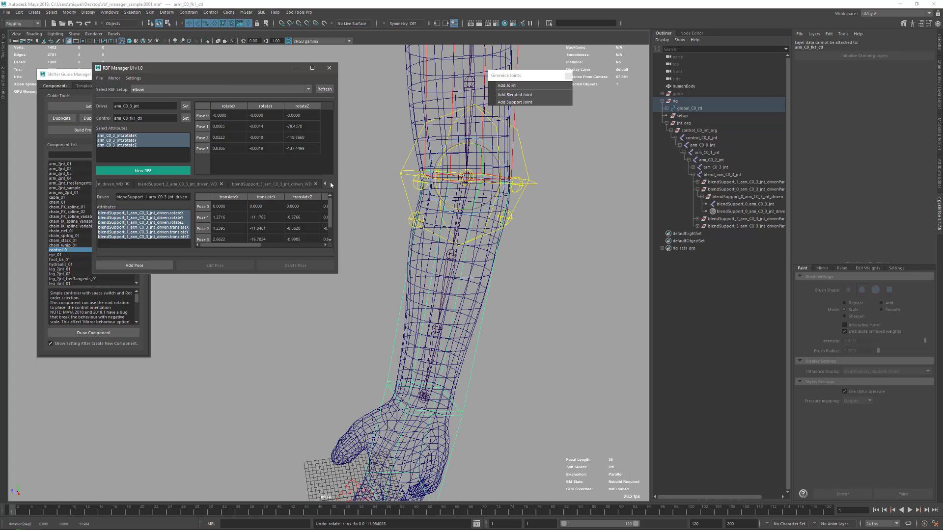
click(272, 184)
drag(227, 249, 303, 251)
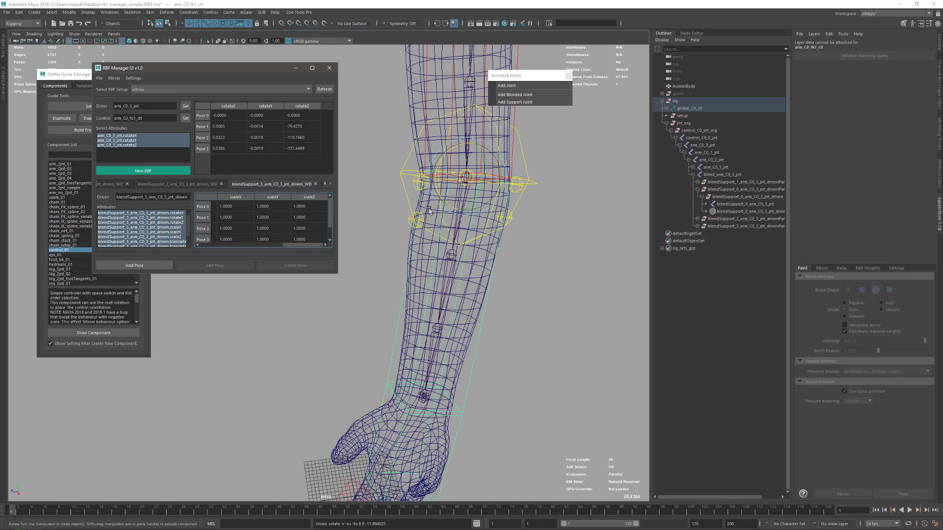
- Rotate arm_C0_fk1_ctl to bend the elbow in the opposite direction and add it as Pose 4 of the elbow setup
drag(441, 205, 463, 212)
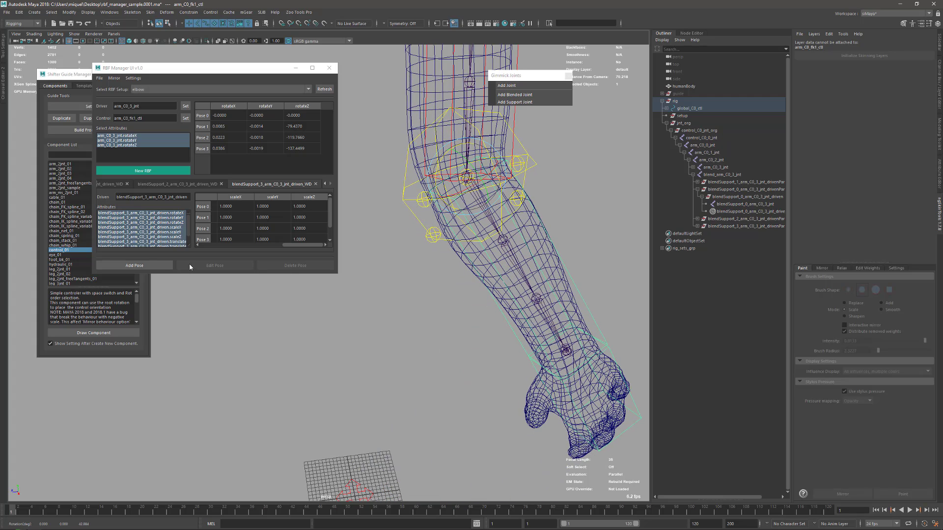
click(161, 263)
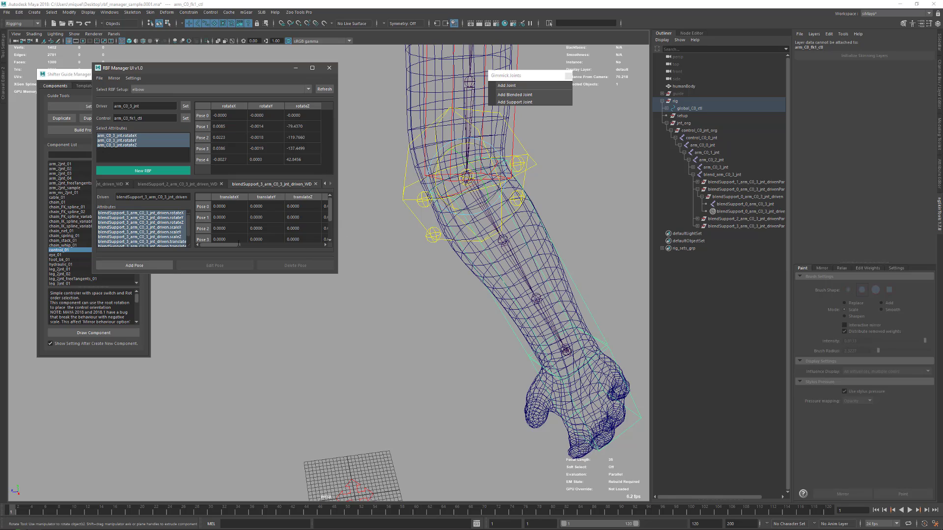
drag(233, 245, 331, 231)
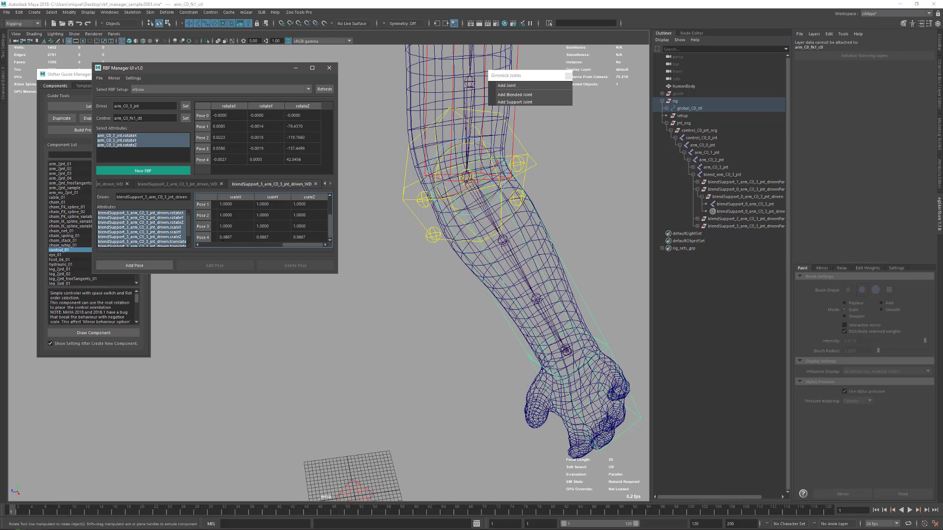
- Try scaling the support control of blendSupport_3_arm_C0_3_jnt and undo the scale
click(433, 234)
key(r)
drag(443, 240, 511, 240)
key(ctrl+z)
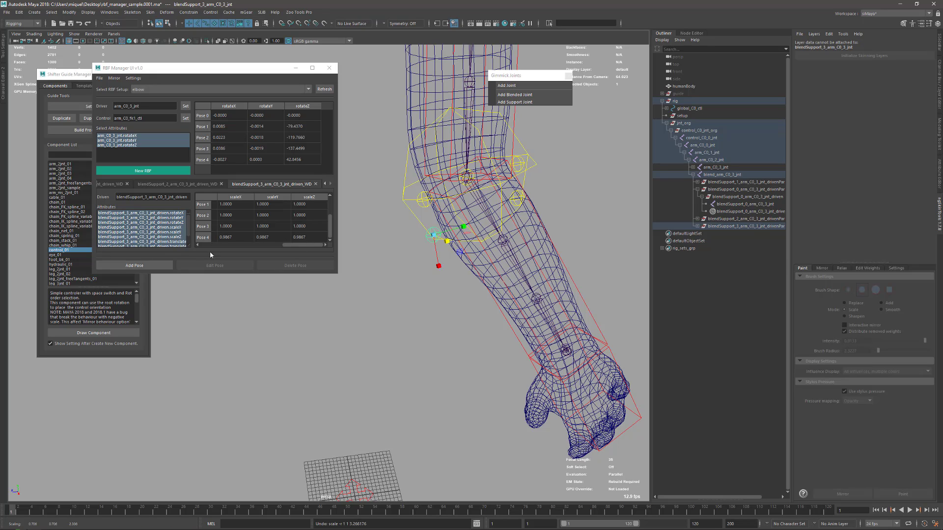
- Set scaleX, scaleY and scaleZ of Pose 4 to 1 for blendSupport_3_arm_C0_3_jnt
click(201, 237)
drag(272, 244, 321, 246)
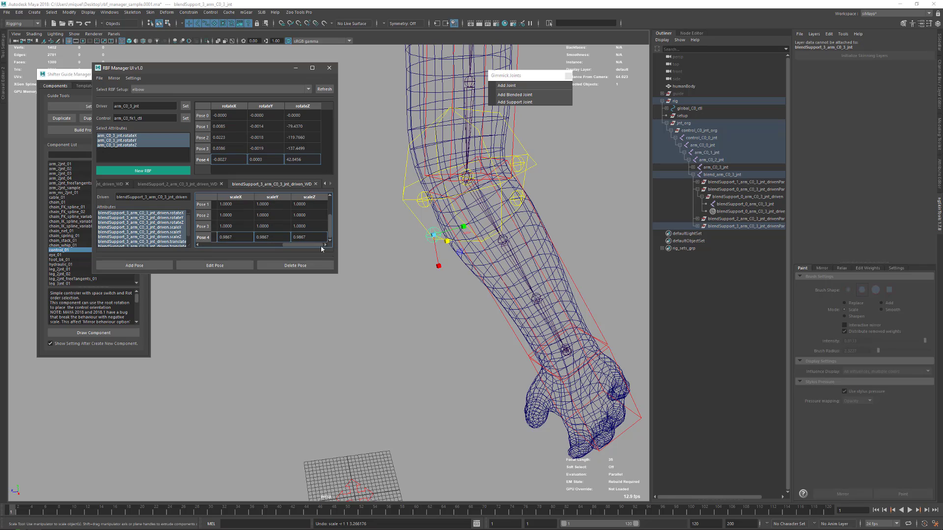
double_click(238, 240)
text(1)
double_click(275, 237)
text(1)
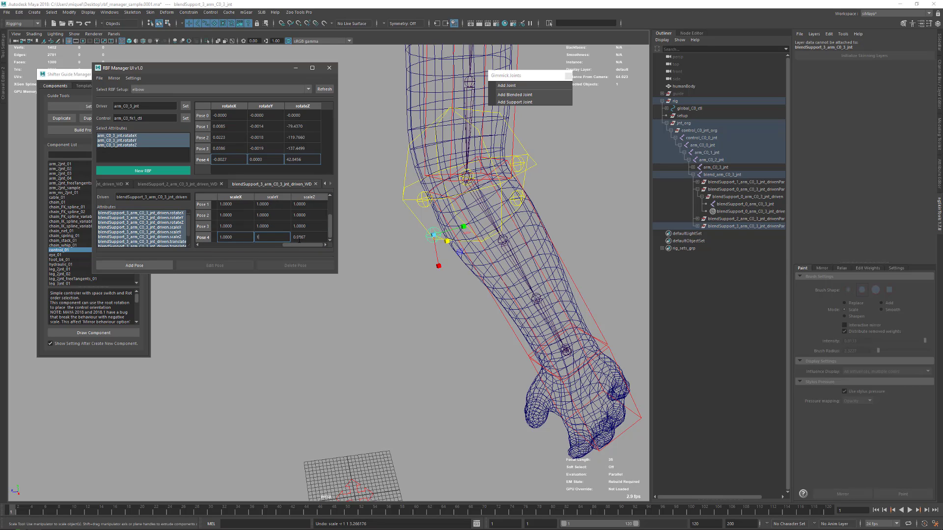
double_click(303, 237)
text(1)
key(Return)
- Re-evaluate the RBF nodes of the elbow setup
click(240, 237)
click(269, 237)
click(99, 78)
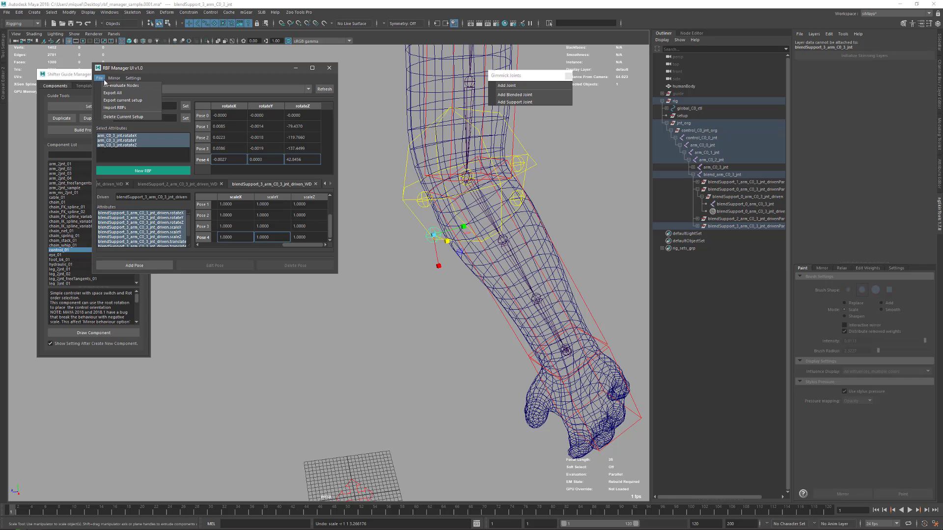
click(110, 85)
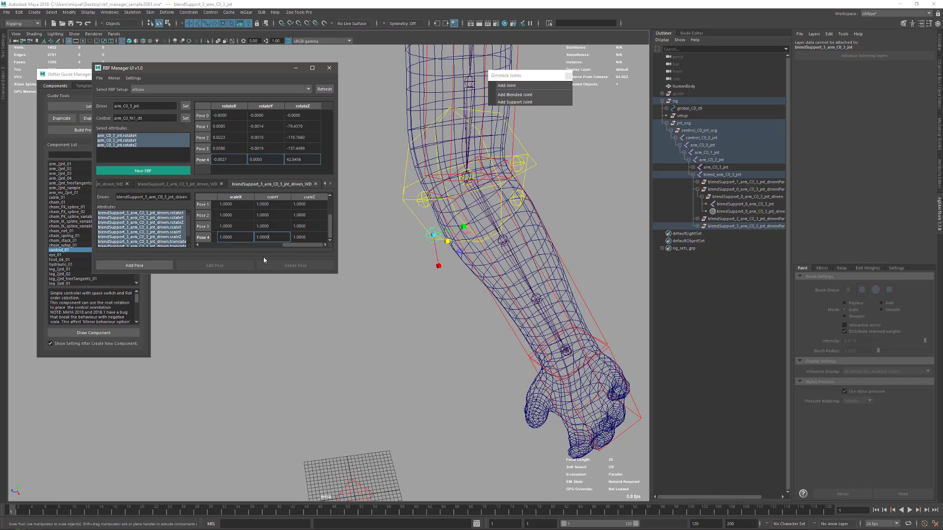
- Test the elbow by rotating arm_C0_fk1_ctl, and recall Pose 4 to check its driven scale values
click(442, 217)
click(443, 217)
key(e)
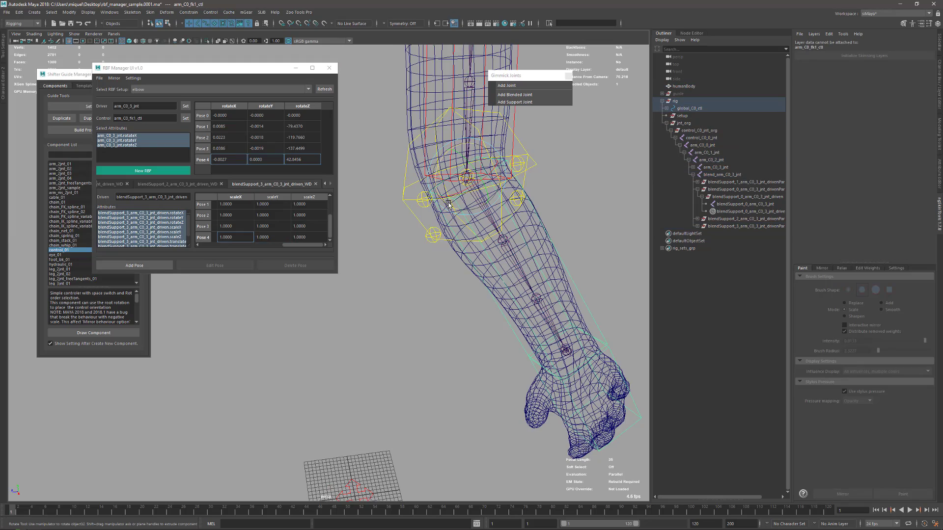
drag(449, 204, 192, 247)
click(203, 238)
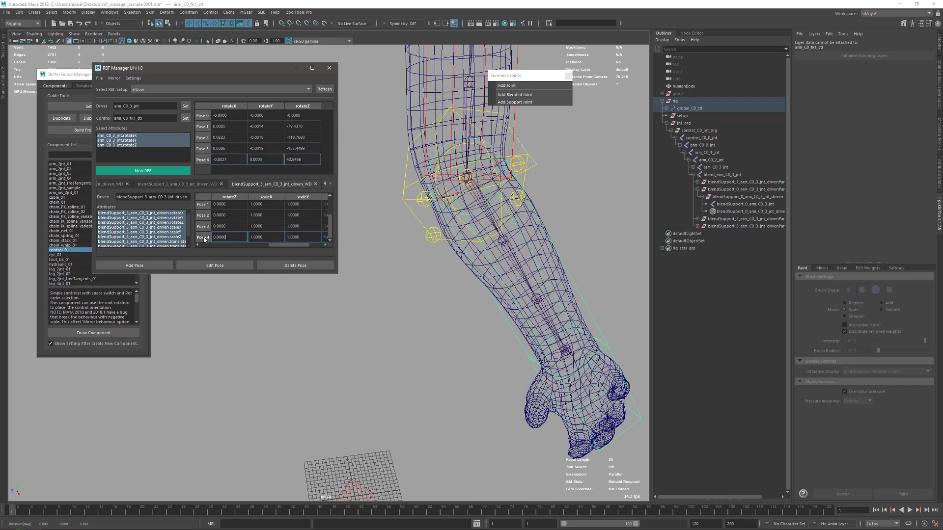
click(319, 245)
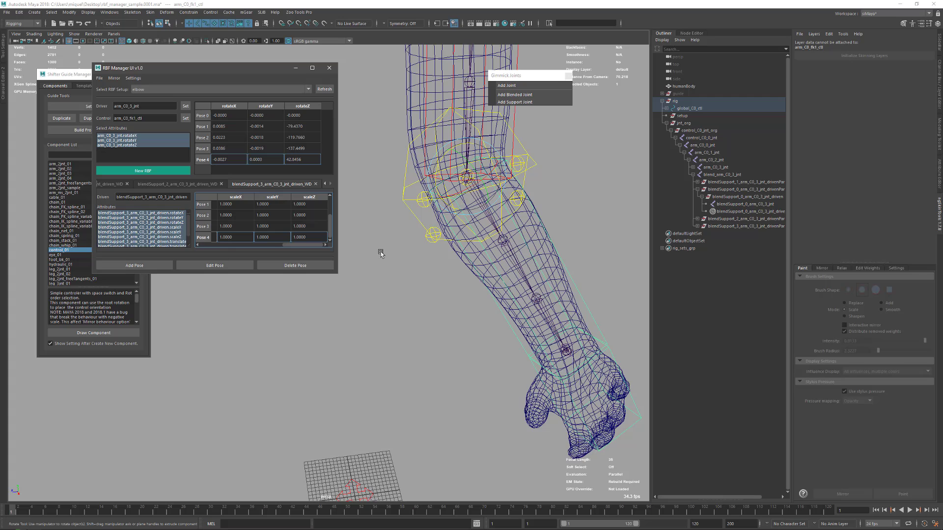
- Return arm_C0_fk1_ctl to its straight pose and look over the support controls around the elbow
alt+drag(461, 292, 524, 265)
key(ctrl+z)
key(q)
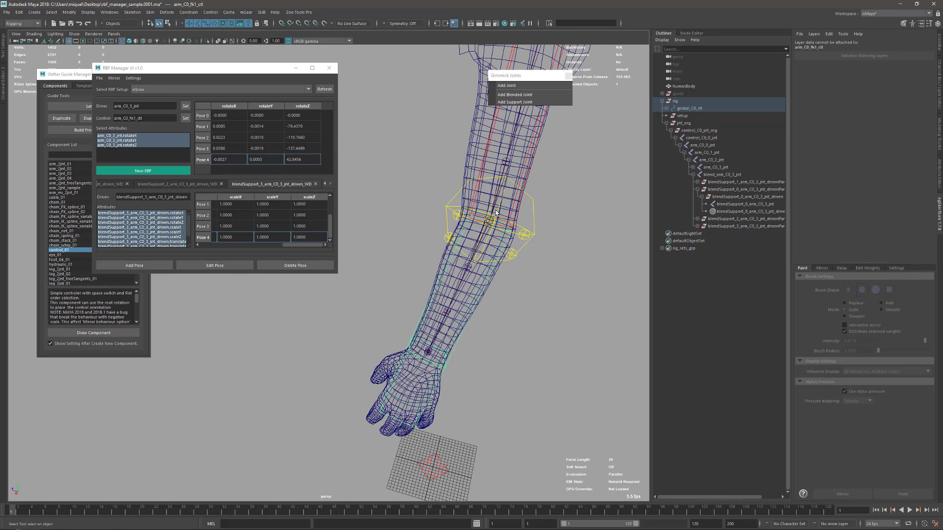
alt+drag(490, 207, 442, 201)
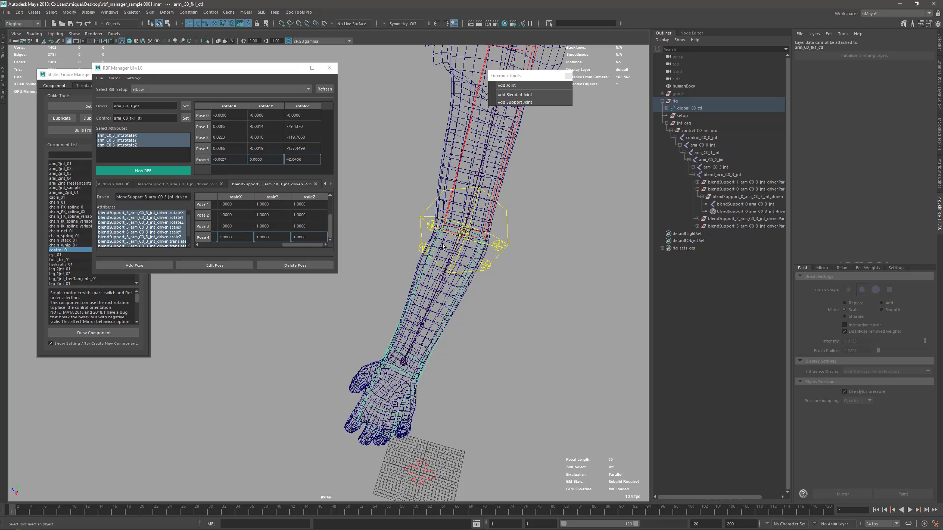
key(e)
alt+drag(543, 317, 486, 227)
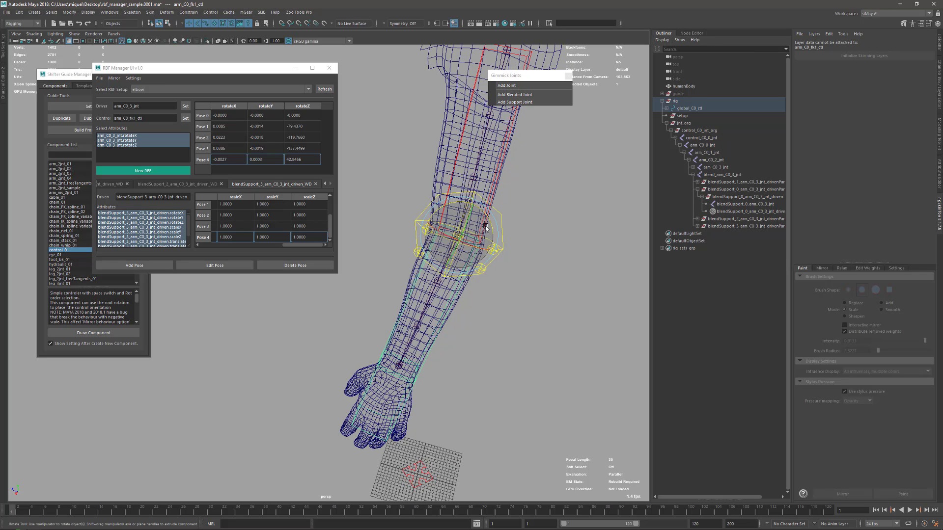
key(q)
- Bend the elbow forward by rotating arm_C0_fk1_ctl and inspect the inner crease and support controls
click(402, 289)
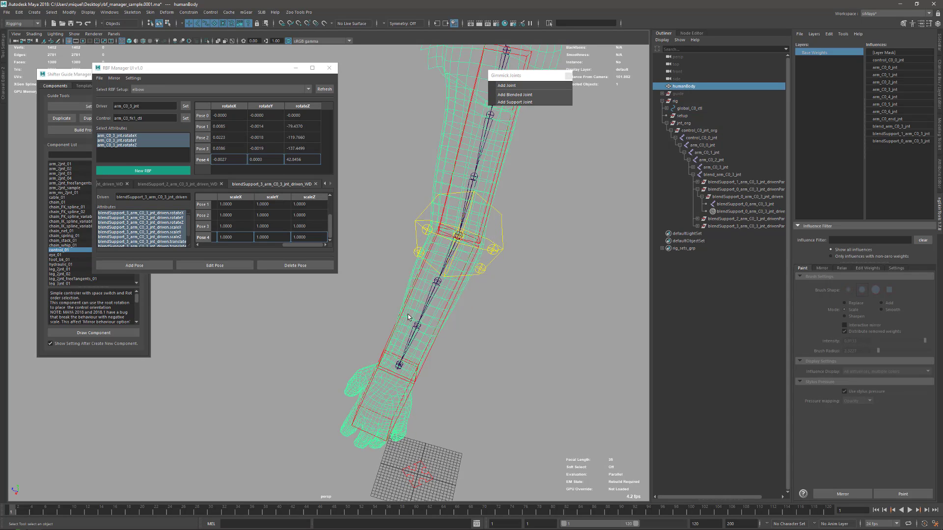
click(407, 314)
key(e)
drag(437, 211, 503, 219)
key(q)
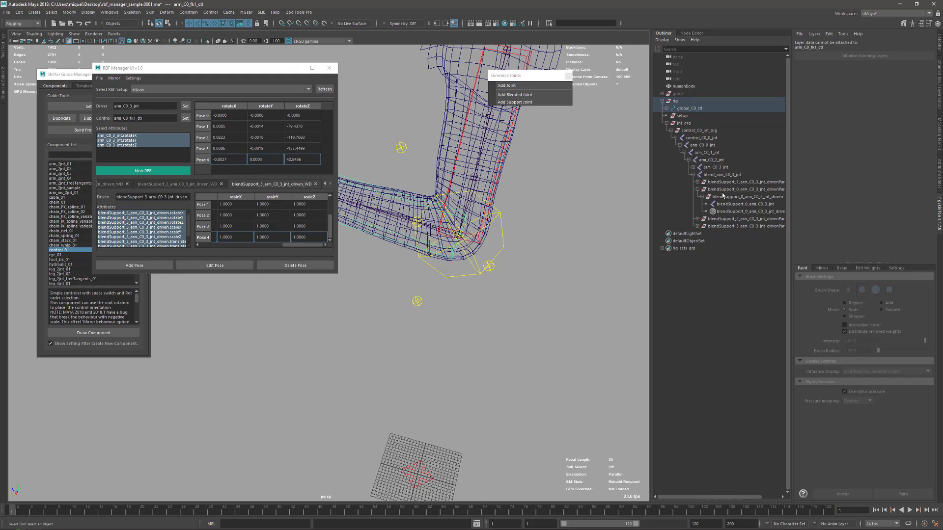
alt+middle_drag(386, 187, 390, 194)
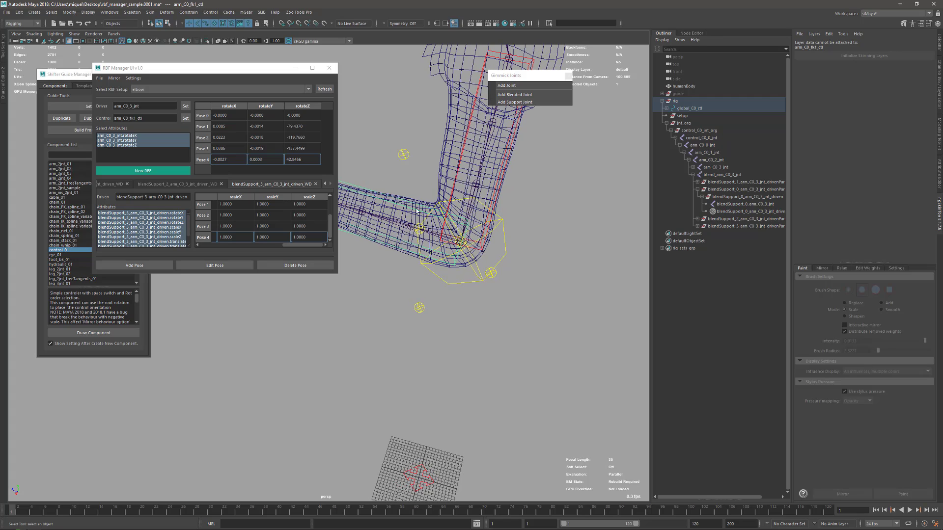
alt+drag(427, 190, 453, 229)
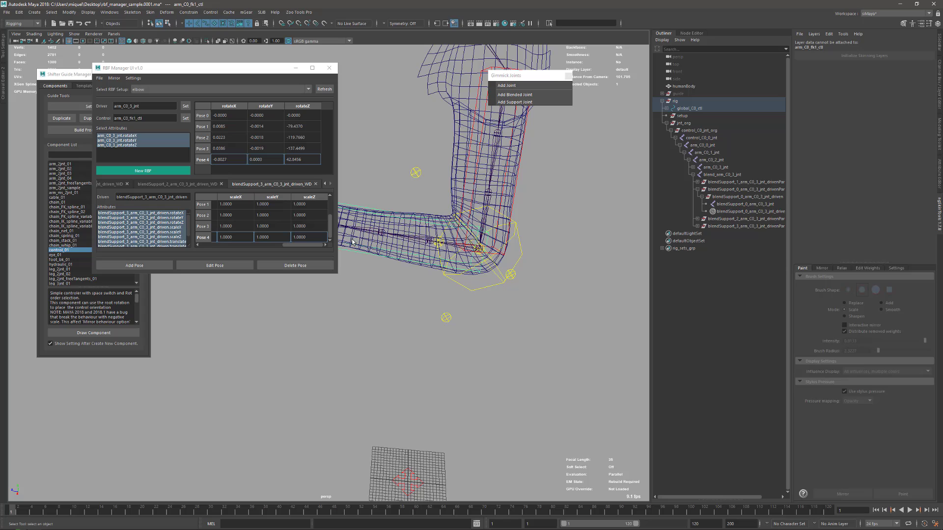